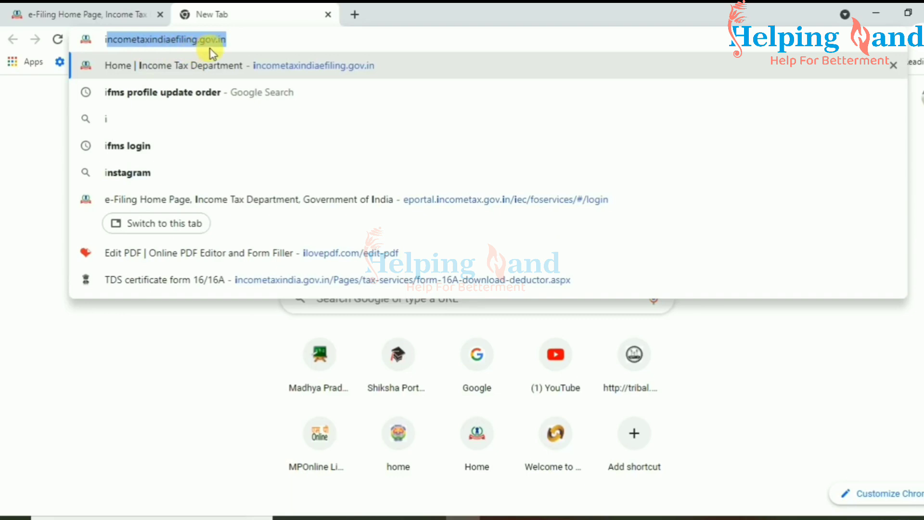
- Go to incometaxindiaefiling.gov.in and open the e-Filing portal's login page
left_click(239, 44)
key("Return")
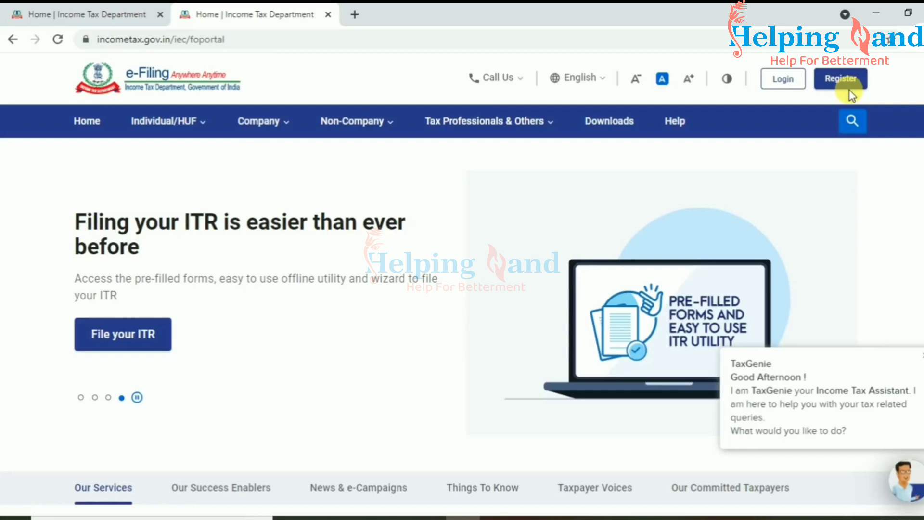
left_click(788, 82)
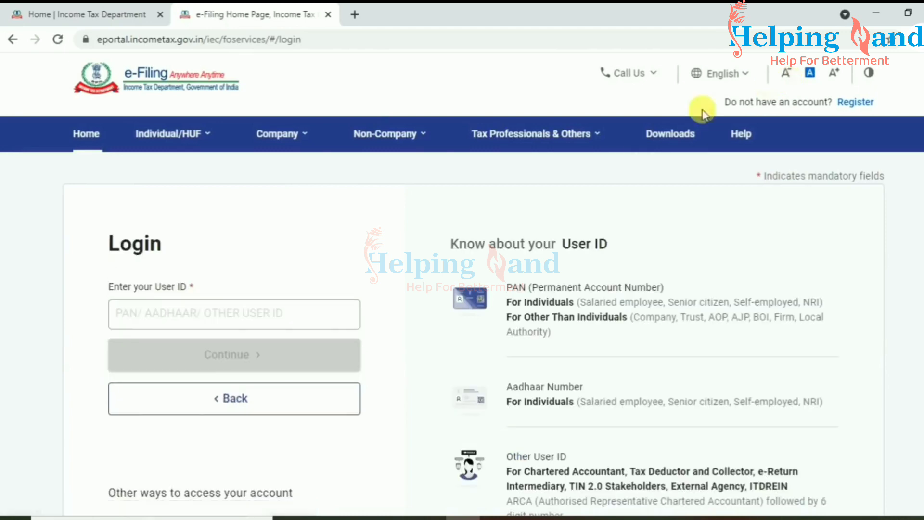
- Log in with the user ID and account password, confirming the secure access message, and dismiss the offer to save the password
left_click(140, 314)
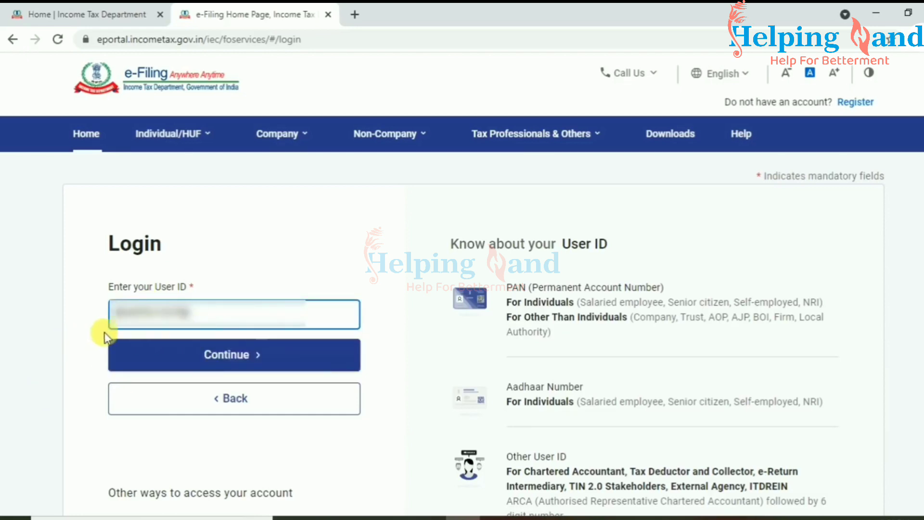
left_click(236, 362)
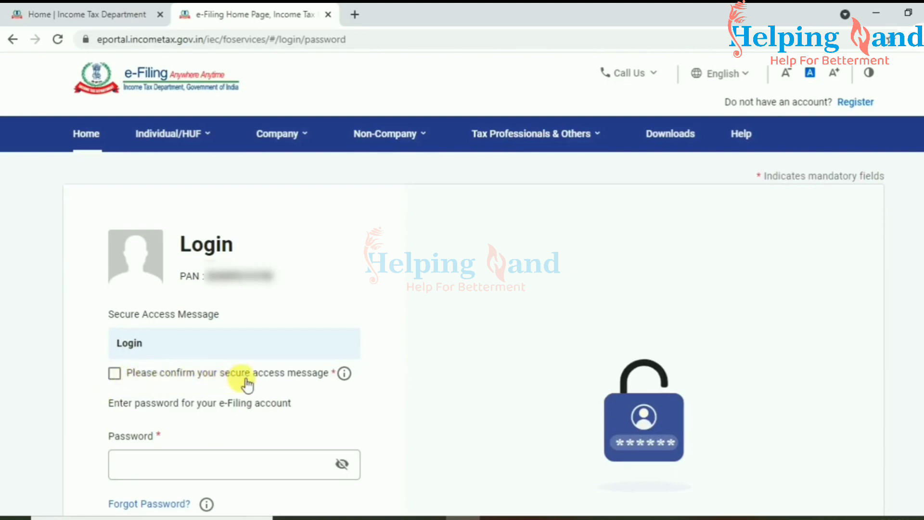
left_click(114, 373)
left_click(173, 461)
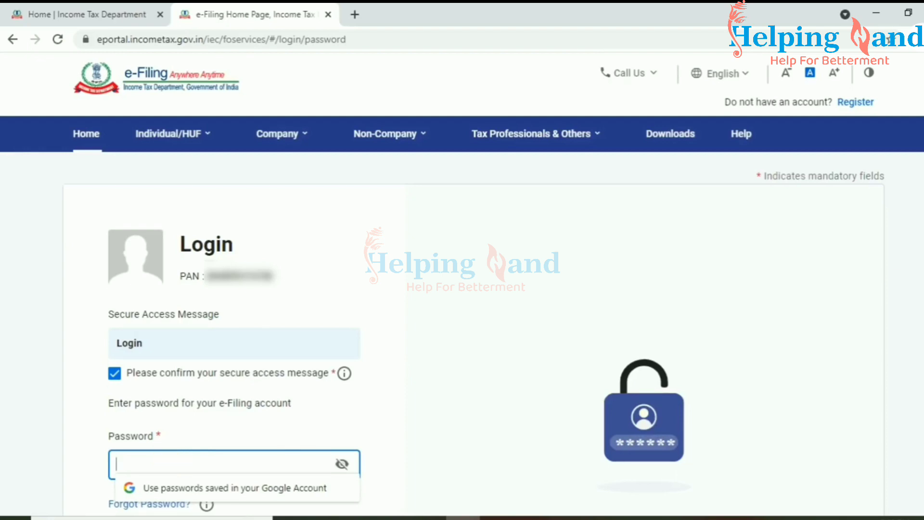
scroll(141, 425, "down", 2)
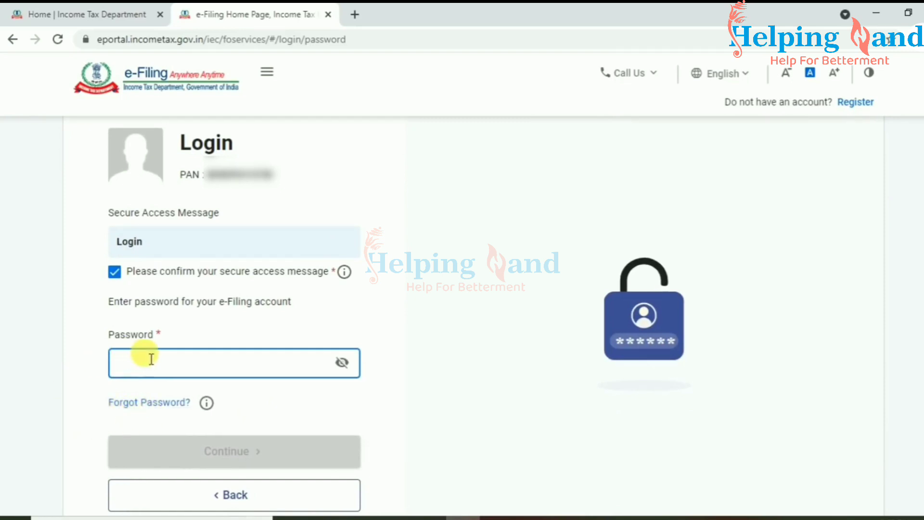
type("••••••••")
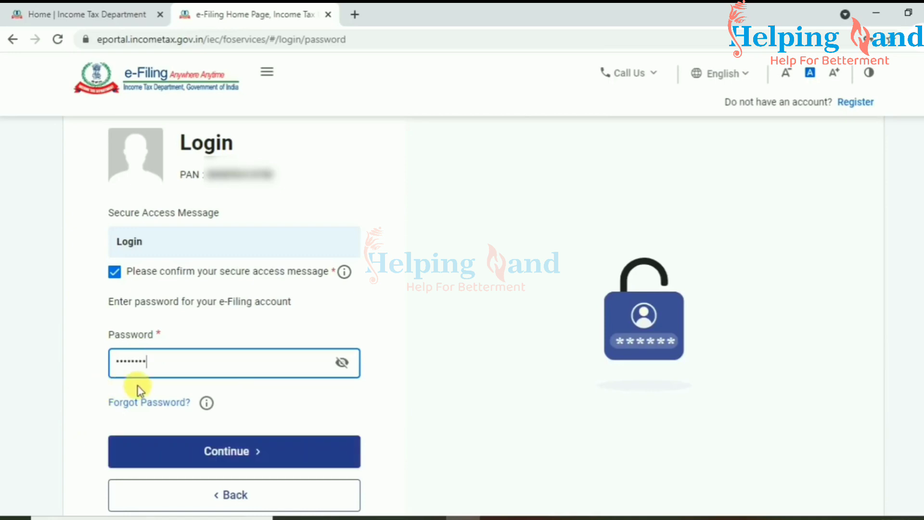
left_click(246, 455)
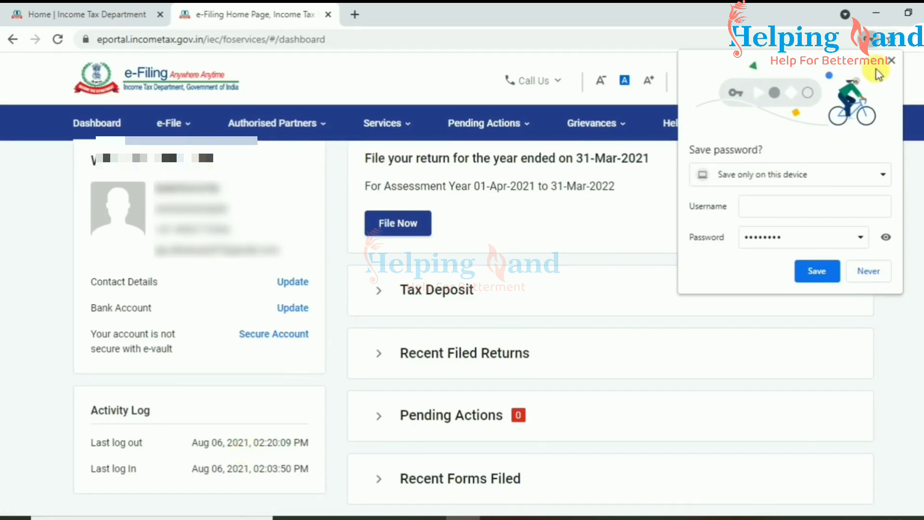
left_click(895, 60)
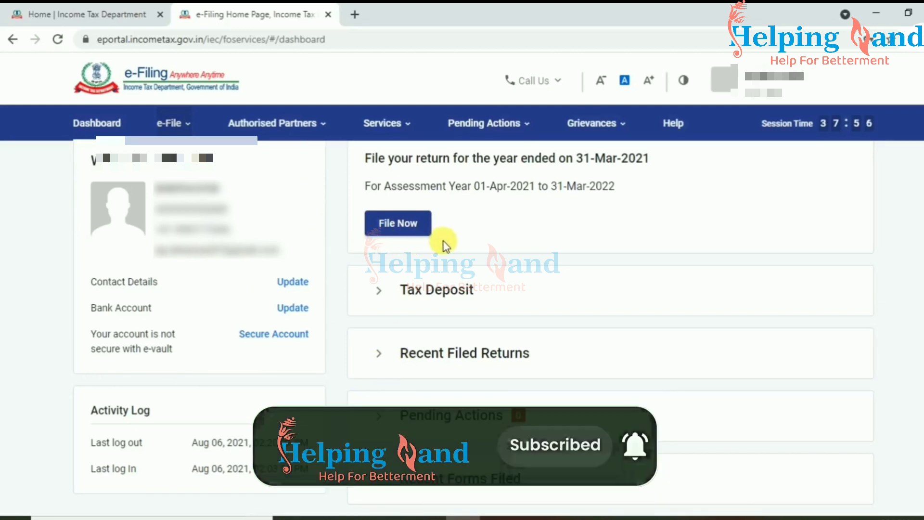
- Open the File Income Tax Return form from the e-File options for Income Tax Returns
left_click(185, 126)
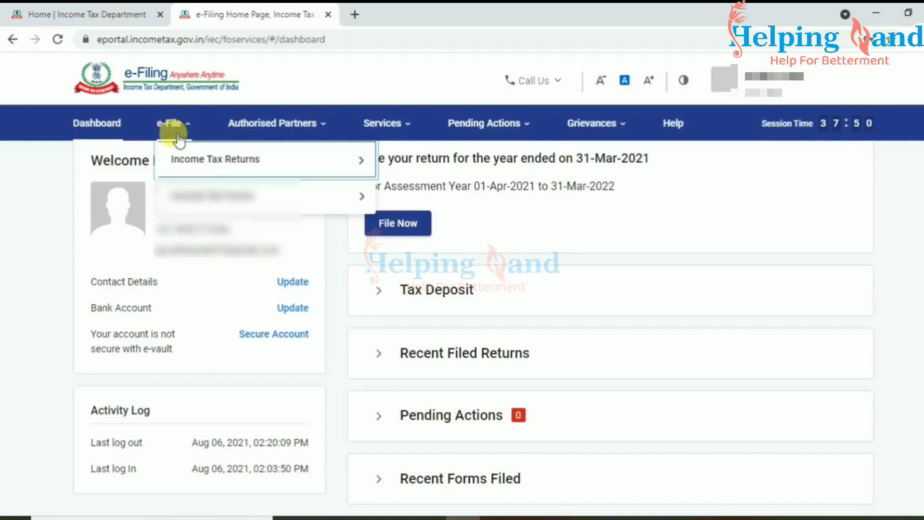
mouse_move(182, 166)
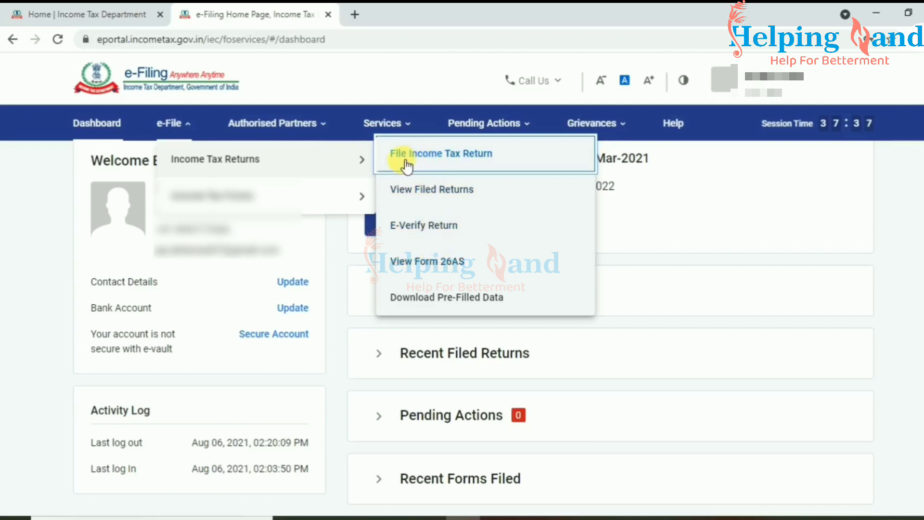
left_click(446, 158)
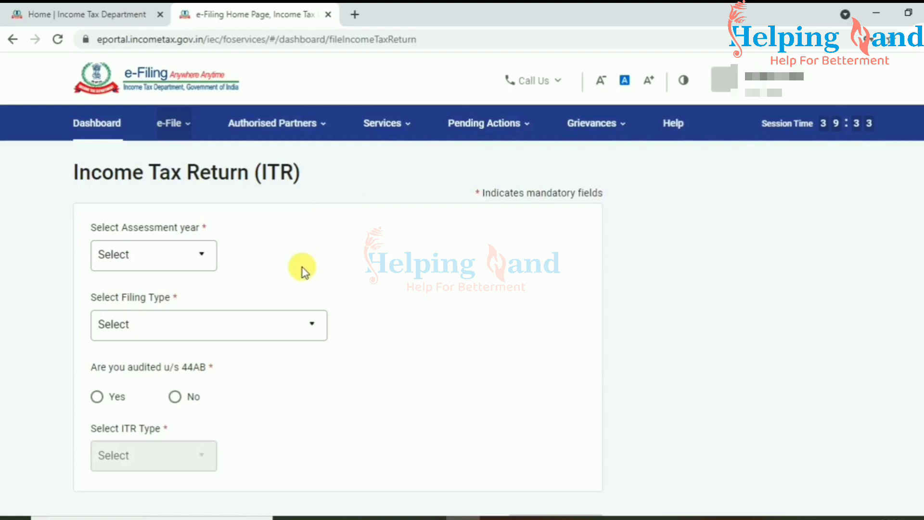
- Set the assessment year to 2021-22 (Current A.Y.) and proceed with Online (Recommended) as the mode of filing
left_click(177, 260)
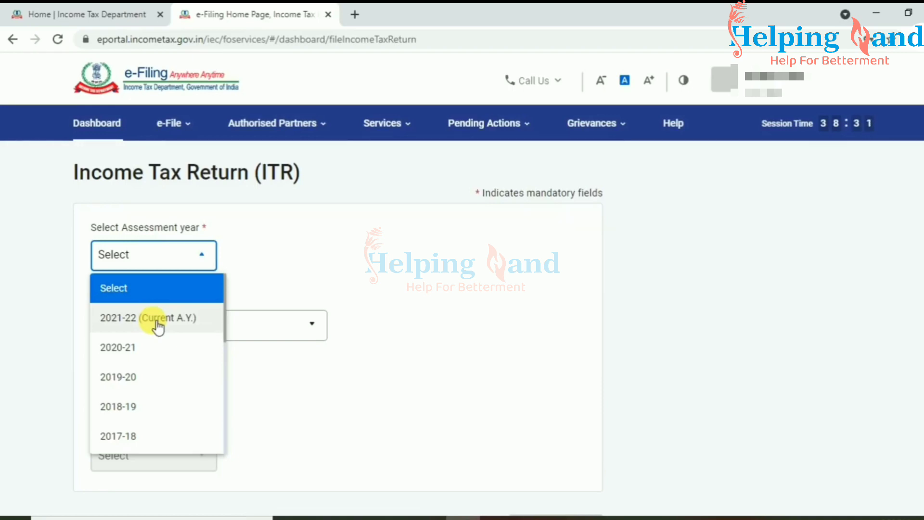
left_click(158, 321)
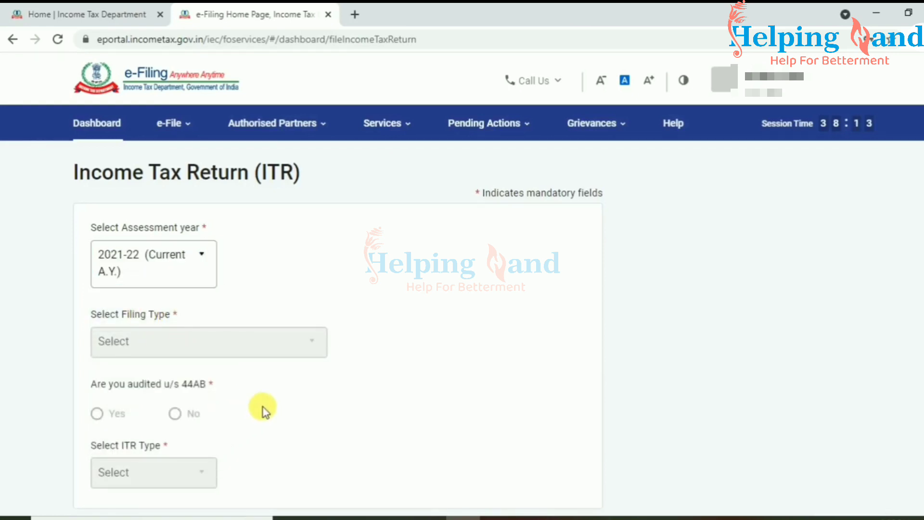
scroll(262, 409, "down", 4)
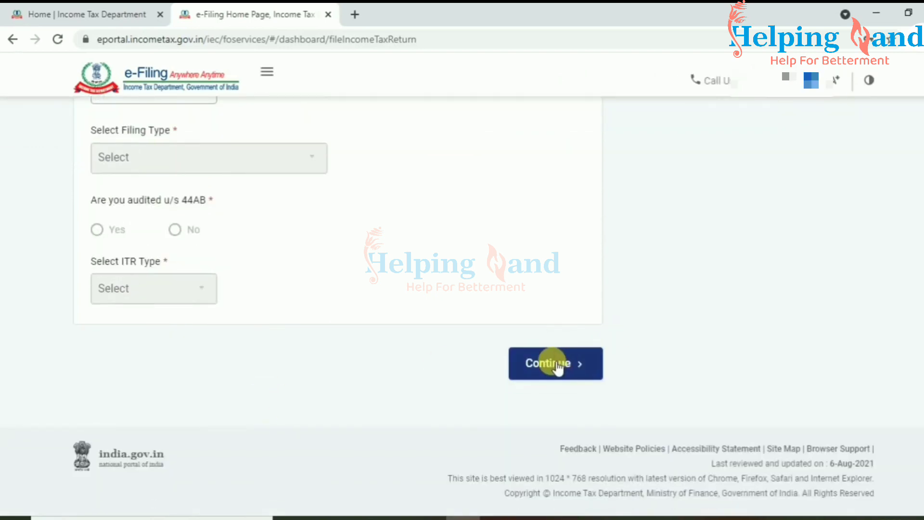
left_click(556, 364)
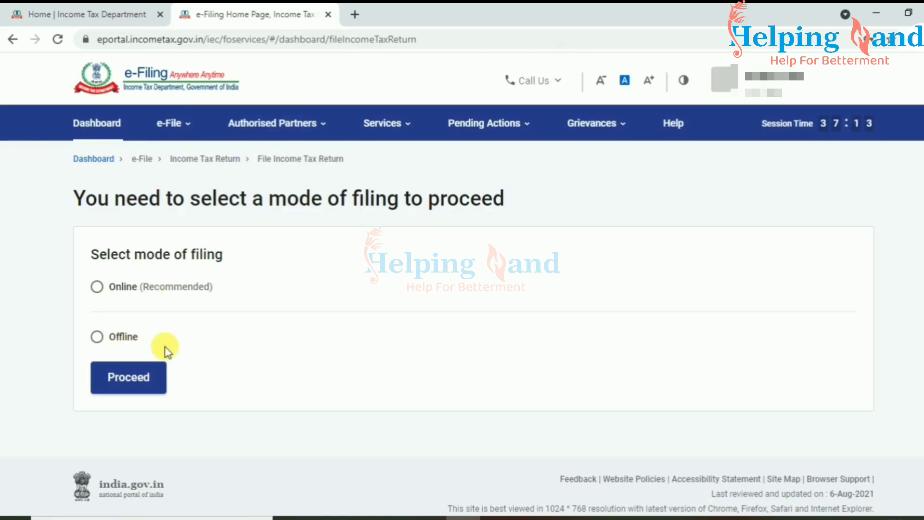
left_click(97, 287)
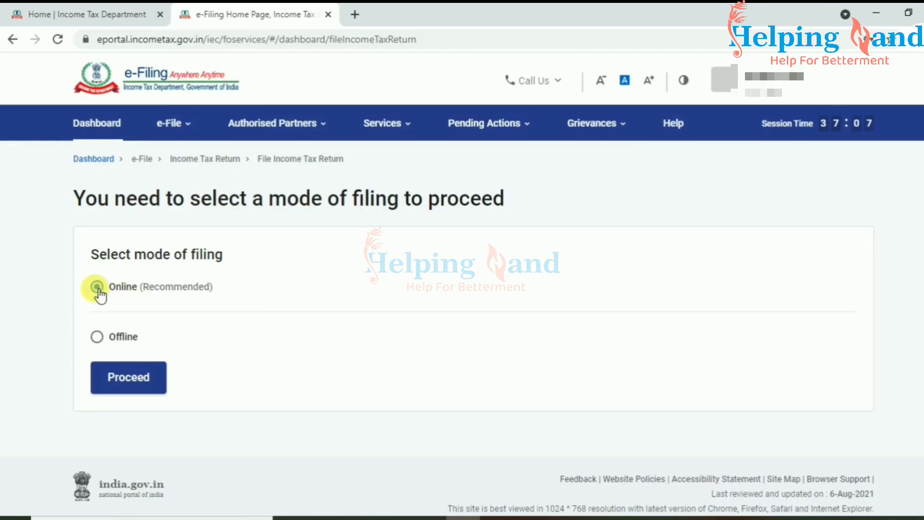
left_click(129, 384)
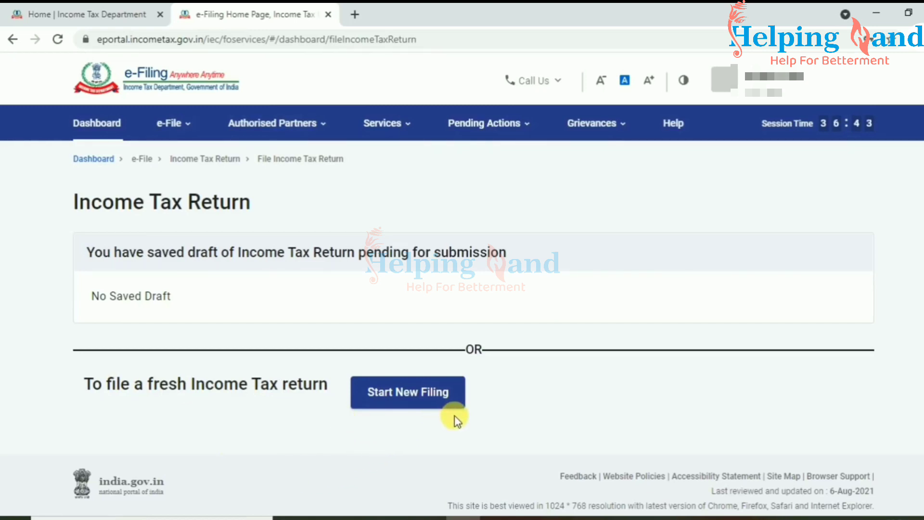
- Start a new filing with the Individual status and select ITR - 1 as the form to file
left_click(419, 401)
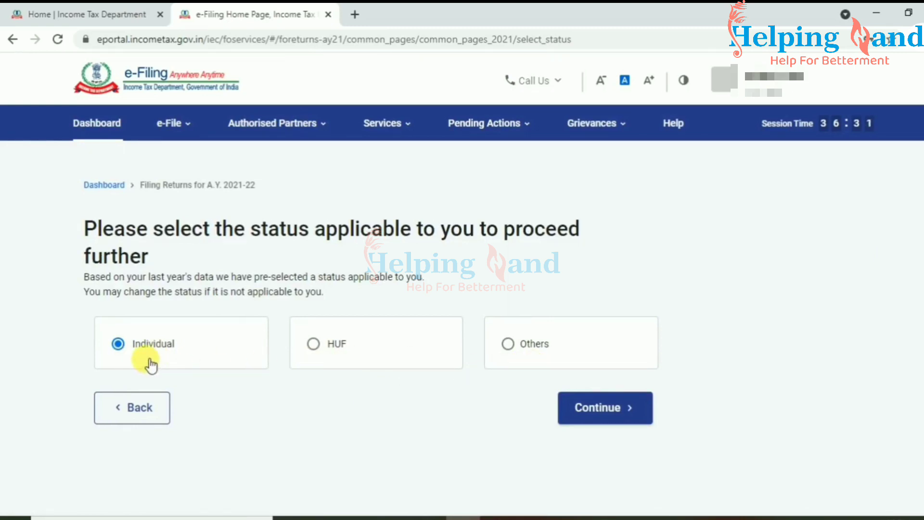
left_click(605, 411)
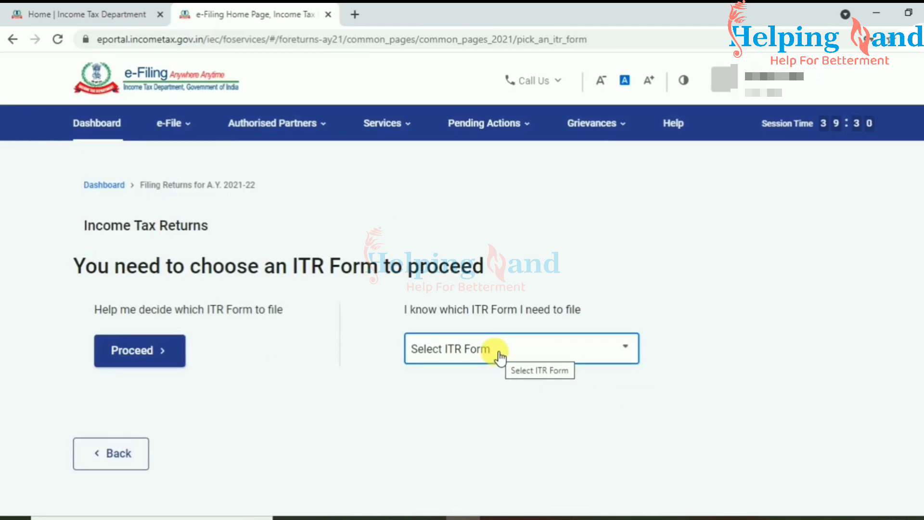
left_click(500, 357)
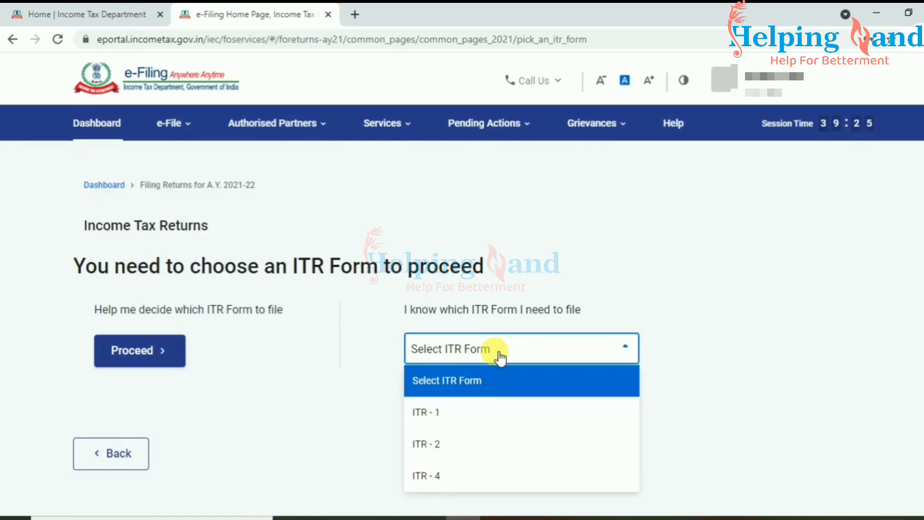
left_click(456, 423)
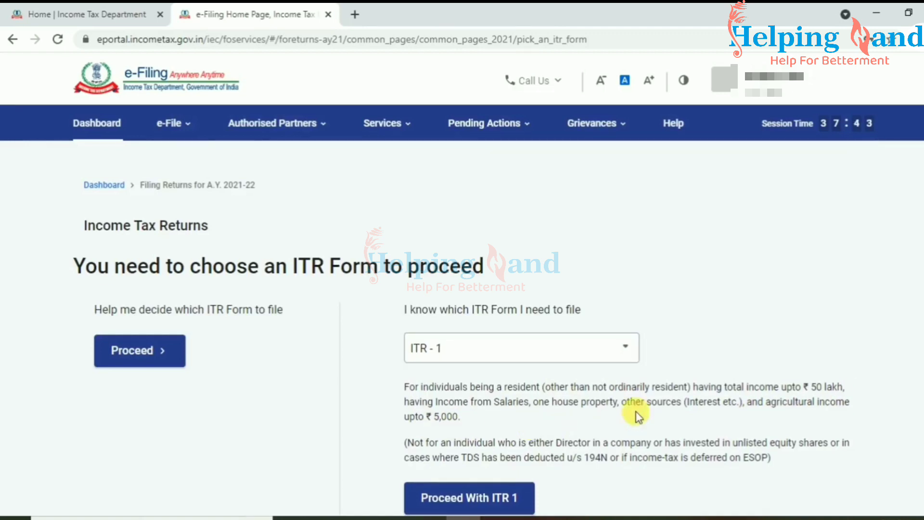
- Try ITR - 2 as the form to check its eligibility description, and return the selection to ITR - 1
left_click(523, 351)
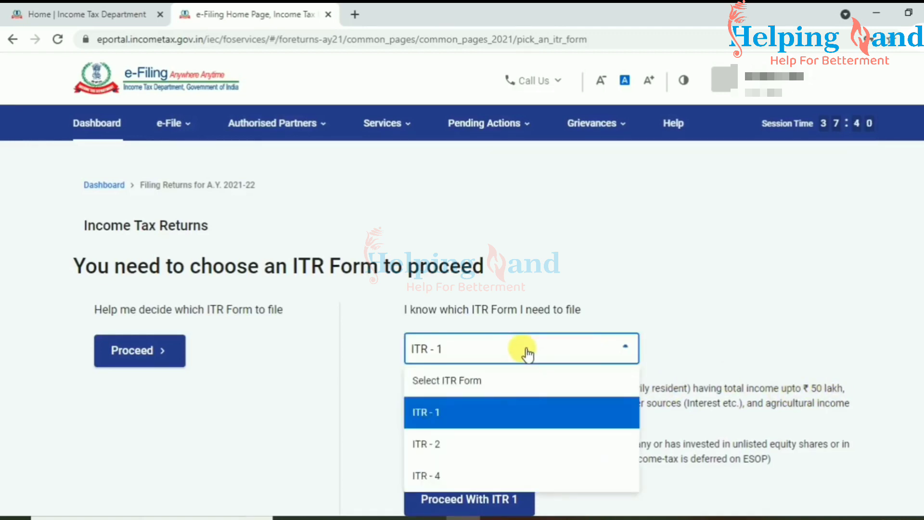
left_click(459, 450)
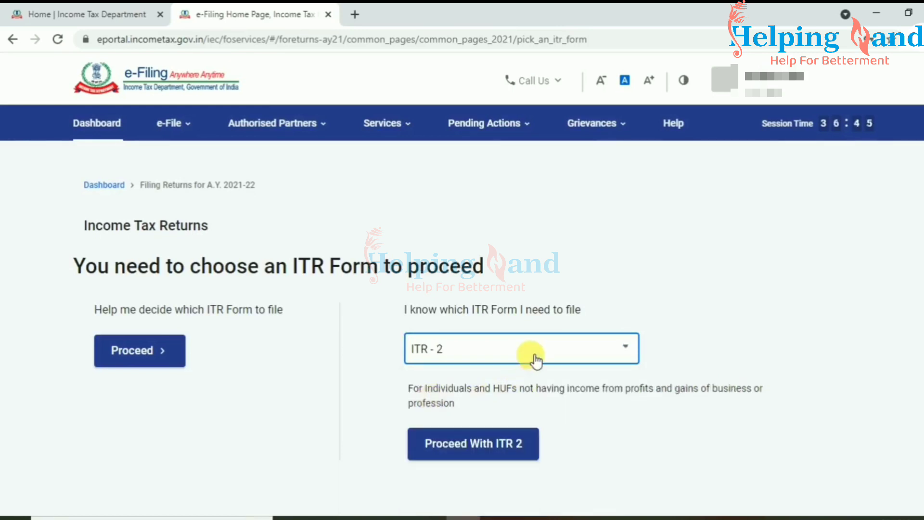
left_click(533, 356)
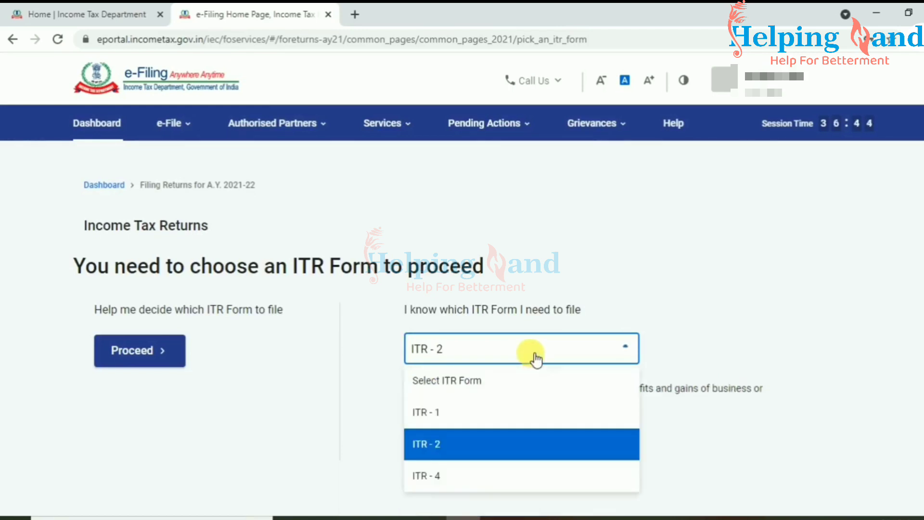
left_click(471, 420)
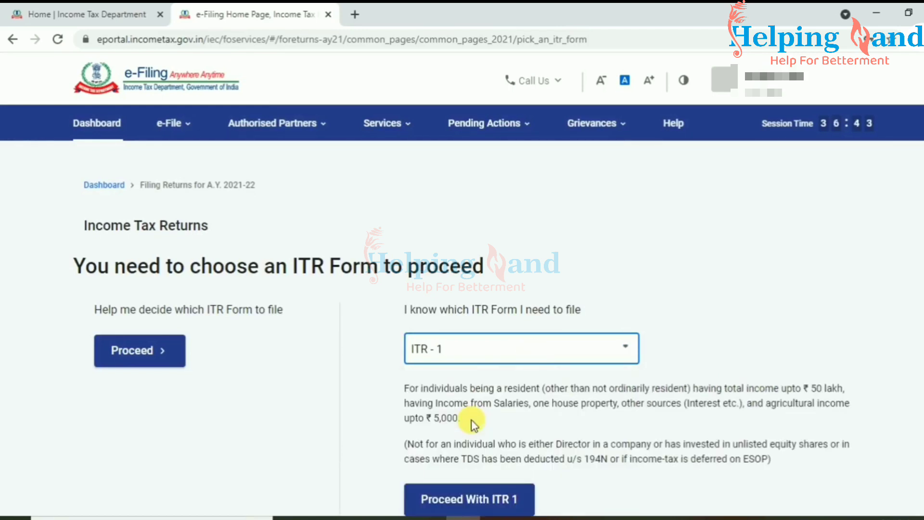
- Proceed with ITR 1 and get started with the return from its introduction page
left_click(470, 505)
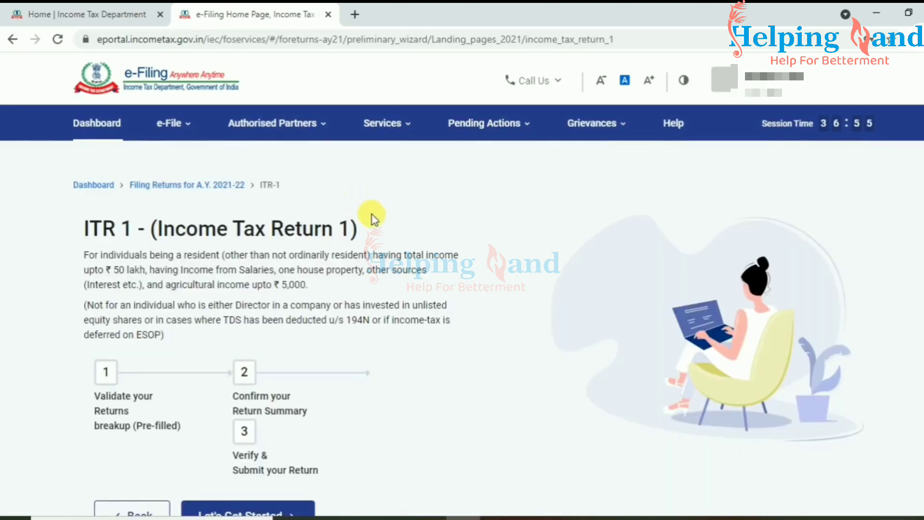
scroll(462, 308, "down", 8)
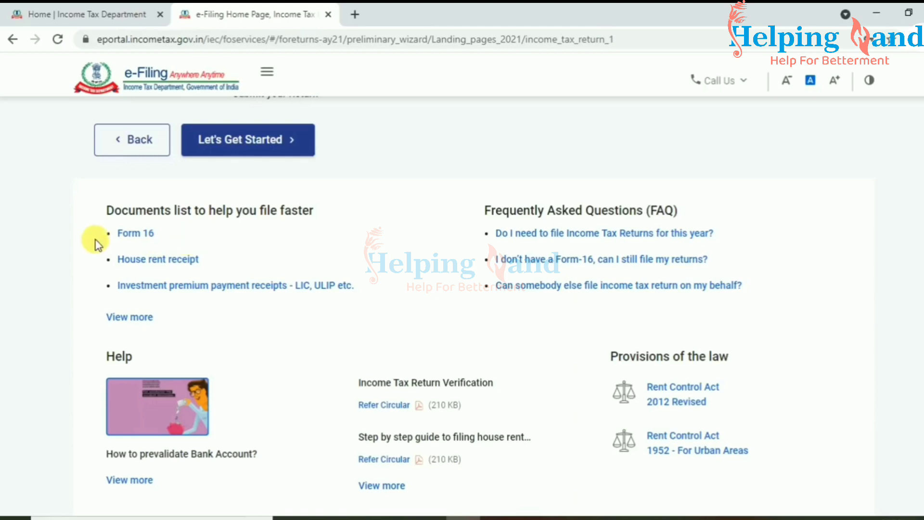
left_click(240, 144)
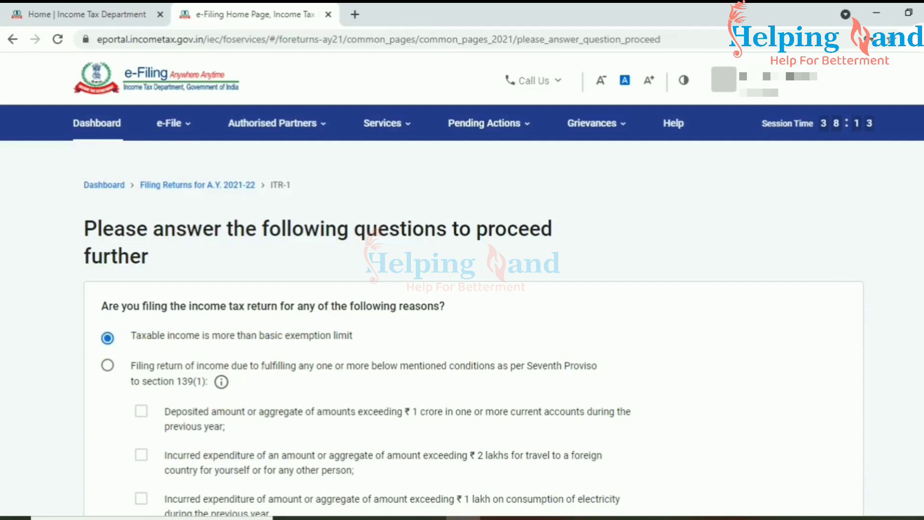
- Continue with "Taxable income is more than basic exemption limit" as the filing reason and acknowledge the pre-filled return notice
scroll(281, 362, "down", 3)
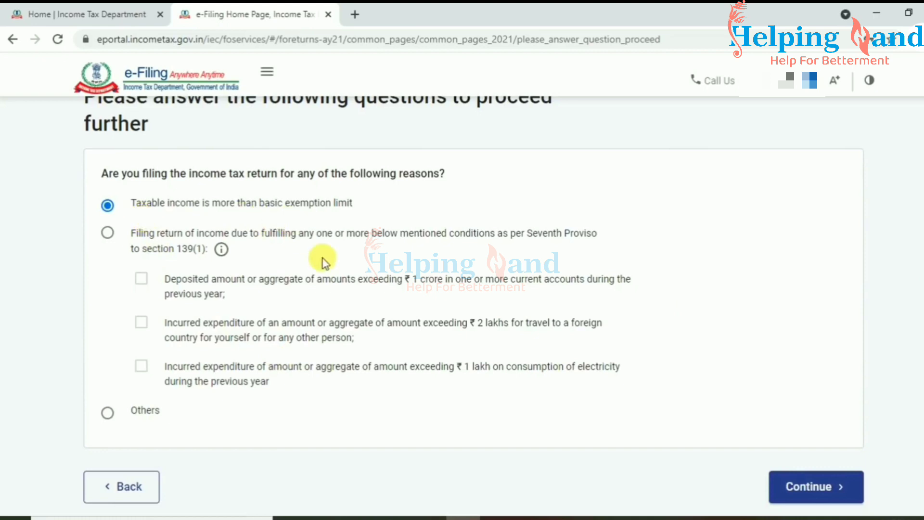
left_click(816, 487)
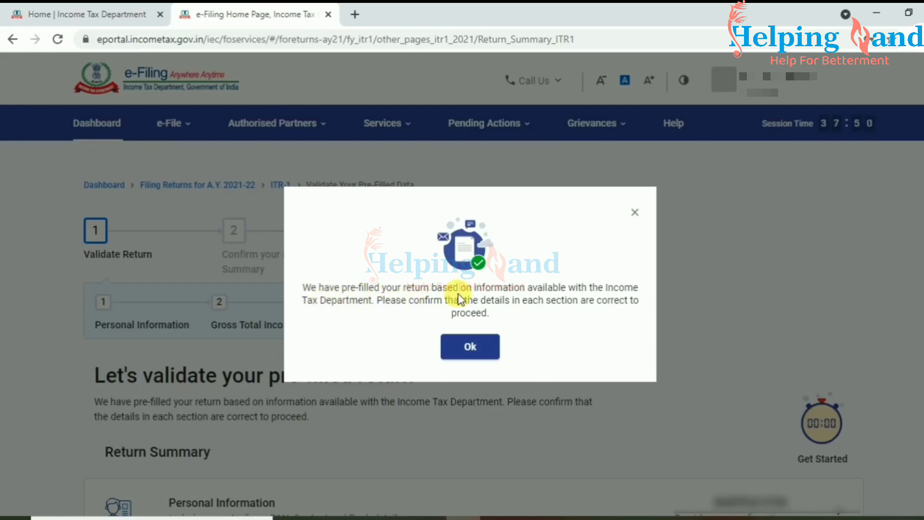
left_click(472, 349)
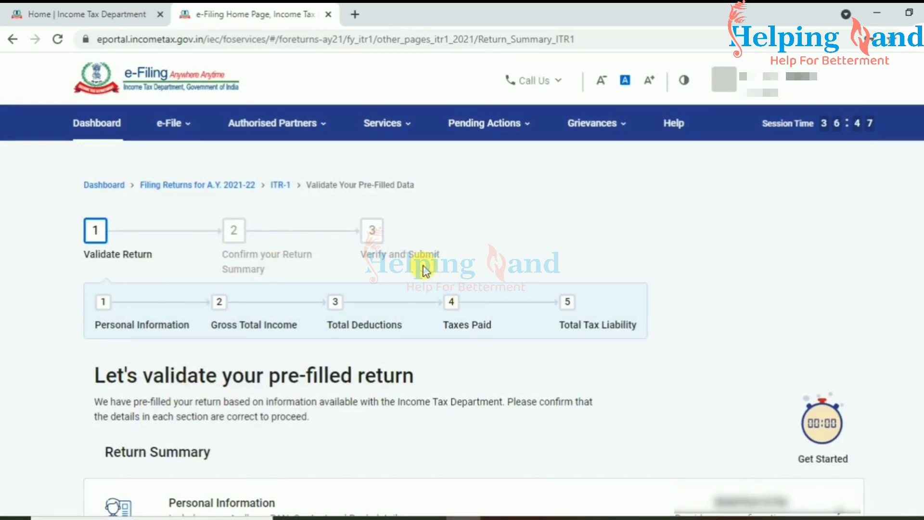
- Open the Personal Information section of the Return Summary and go to its profile and contact details
scroll(894, 236, "down", 2)
scroll(588, 231, "down", 5)
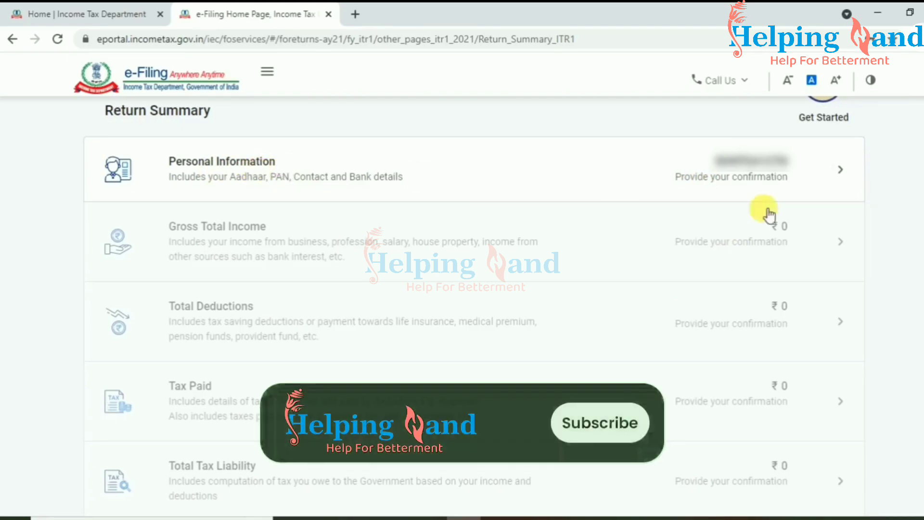
left_click(840, 173)
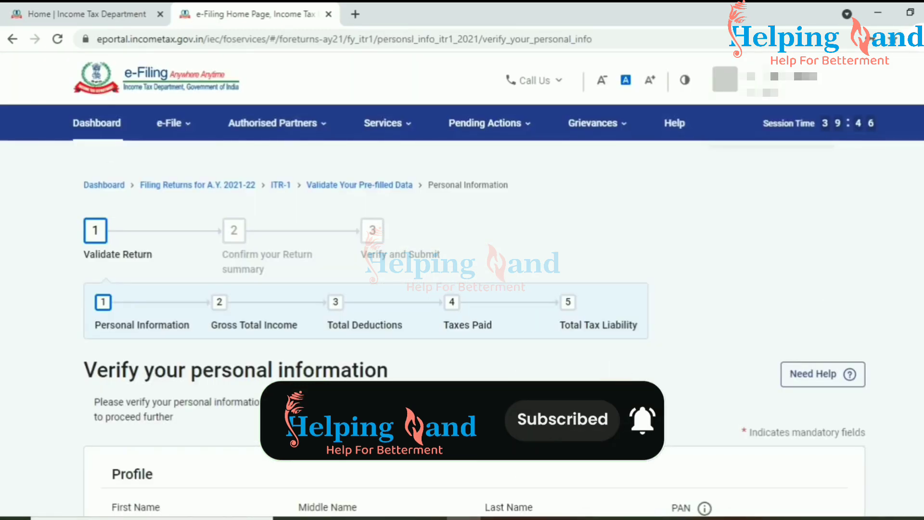
scroll(186, 140, "down", 5)
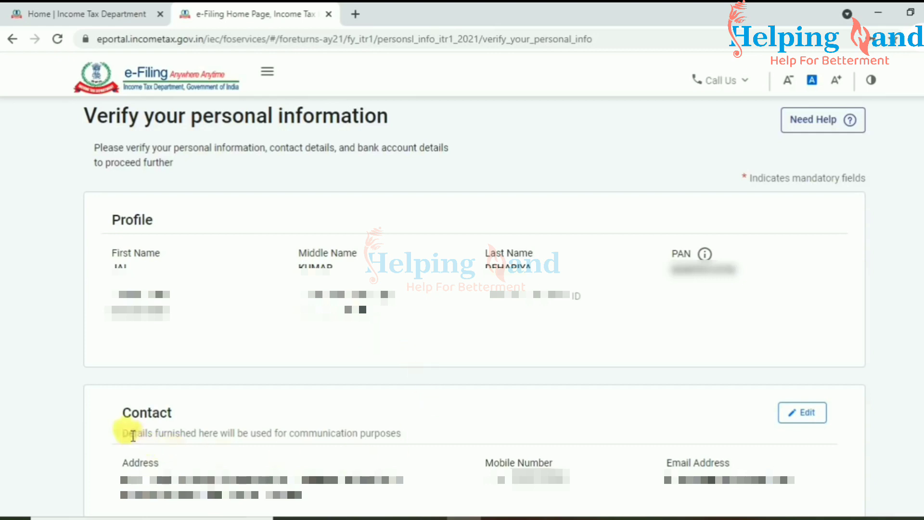
- Choose State Government as the nature of employment on the personal information page
left_click(802, 415)
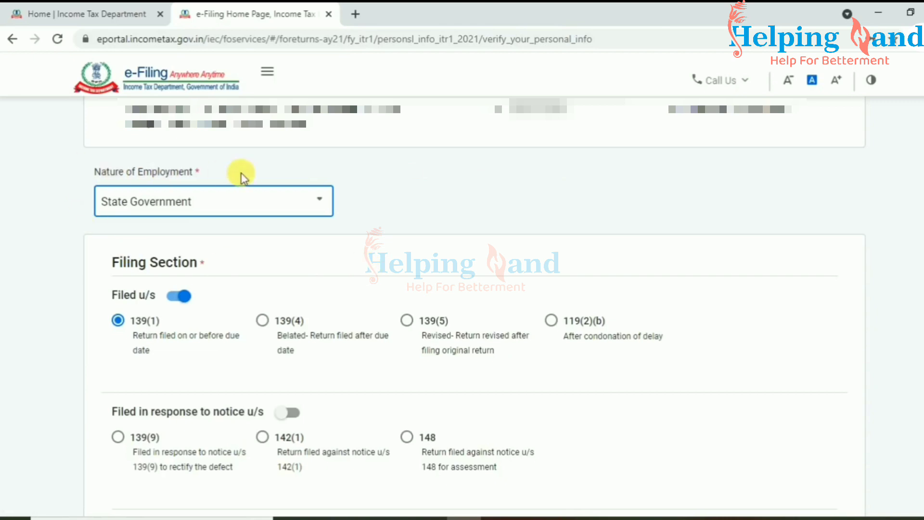
left_click(208, 207)
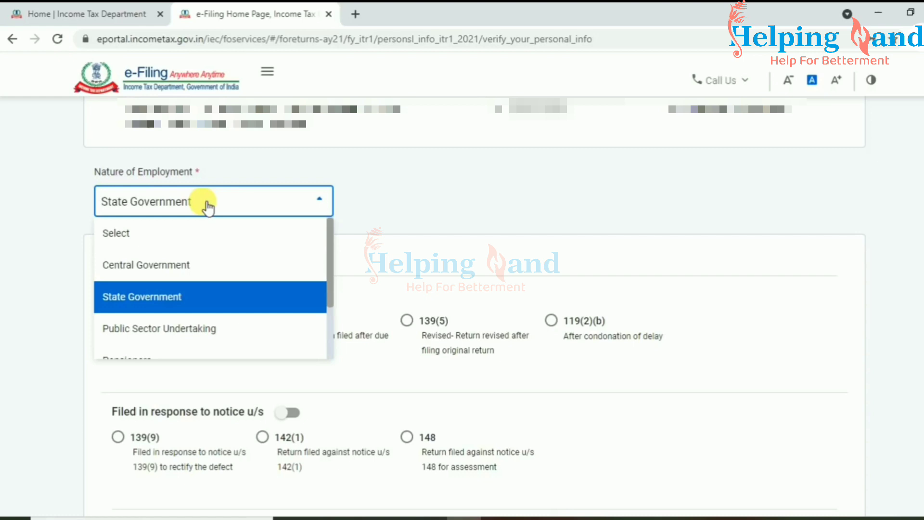
left_click(155, 299)
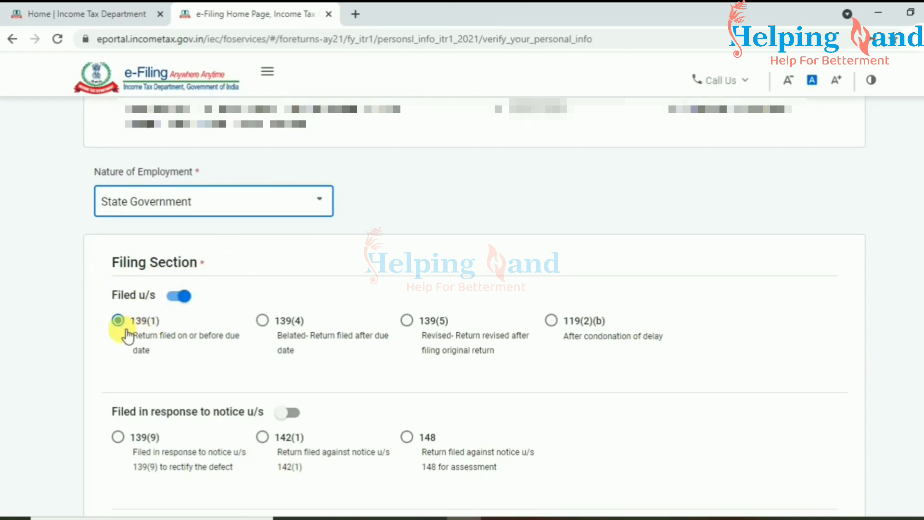
- Keep the return filed under section 139(1) and answer No to opting for the new tax regime u/s 115BAC
left_click(359, 363)
scroll(361, 364, "down", 1)
scroll(358, 359, "down", 10)
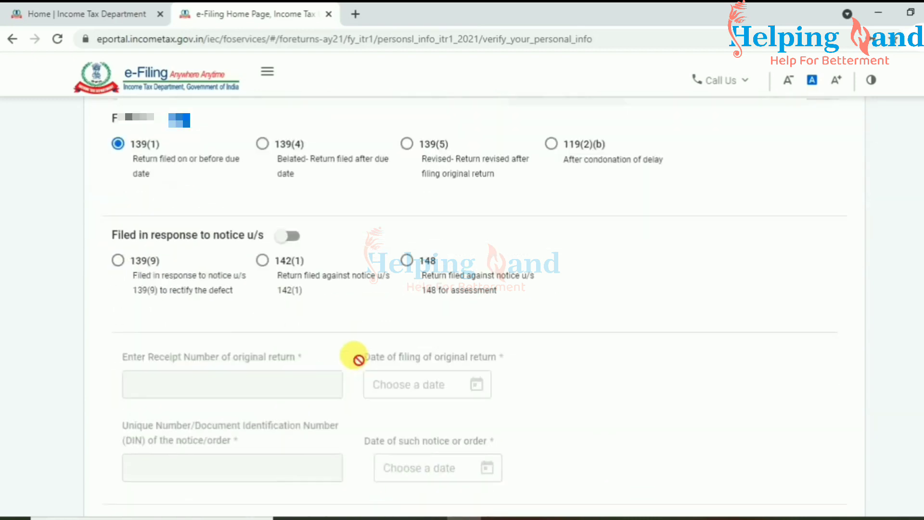
scroll(359, 360, "up", 3)
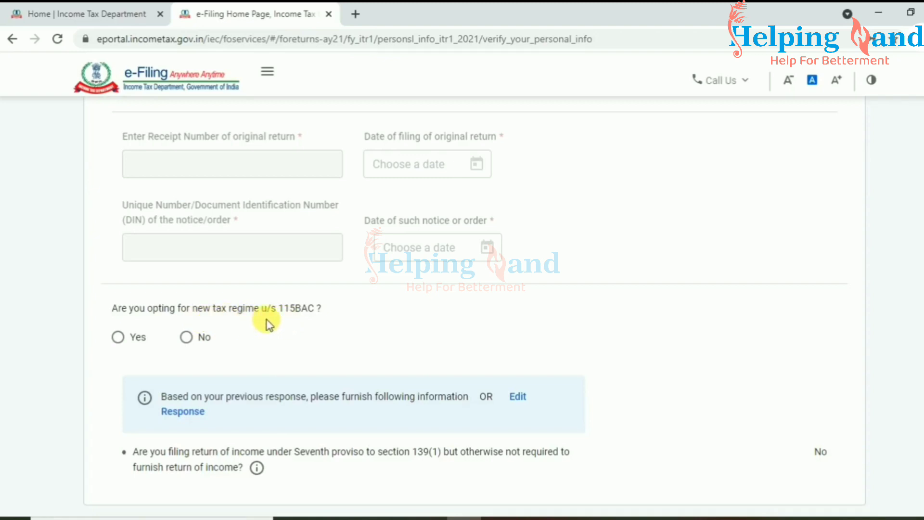
left_click(187, 337)
scroll(359, 319, "down", 5)
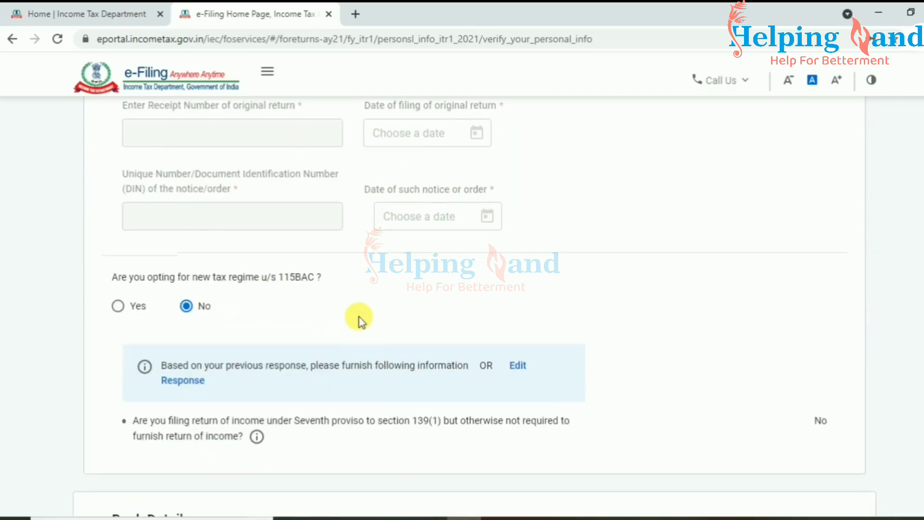
- Select the validated bank account for refund and confirm the personal information section
scroll(360, 316, "down", 3)
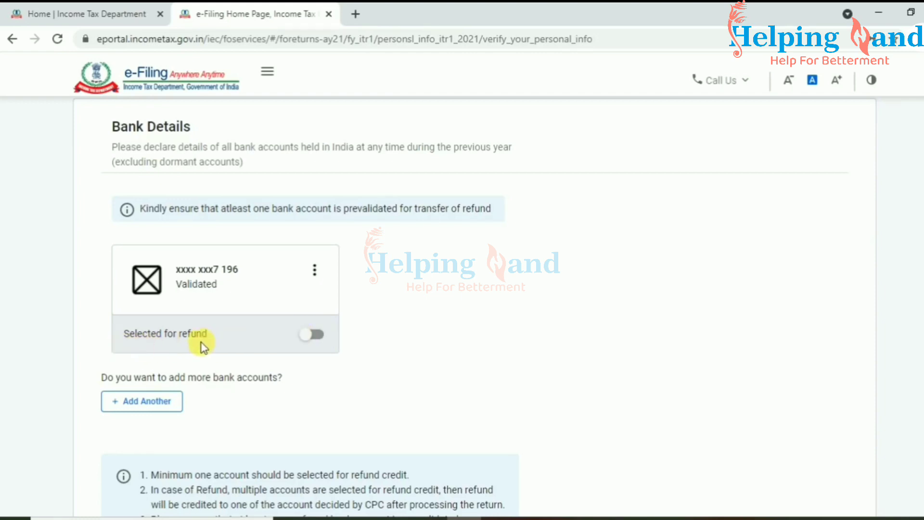
left_click(318, 335)
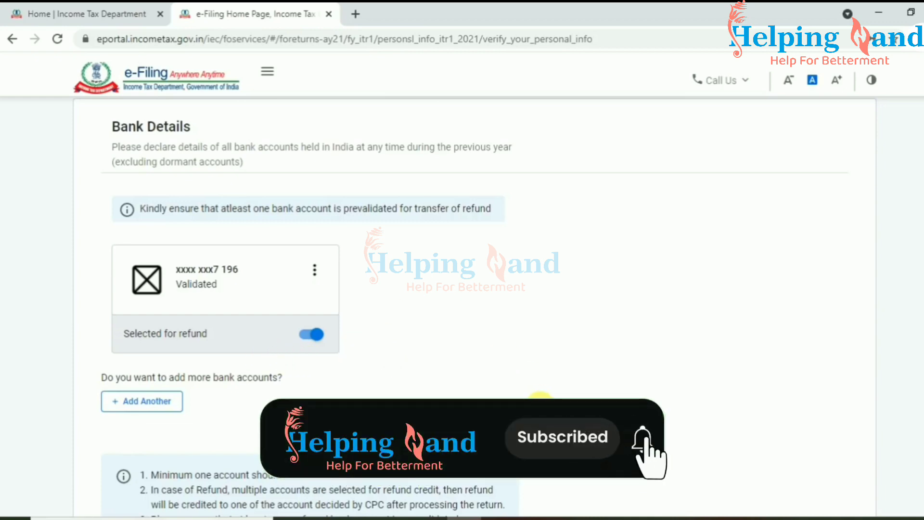
scroll(474, 303, "down", 5)
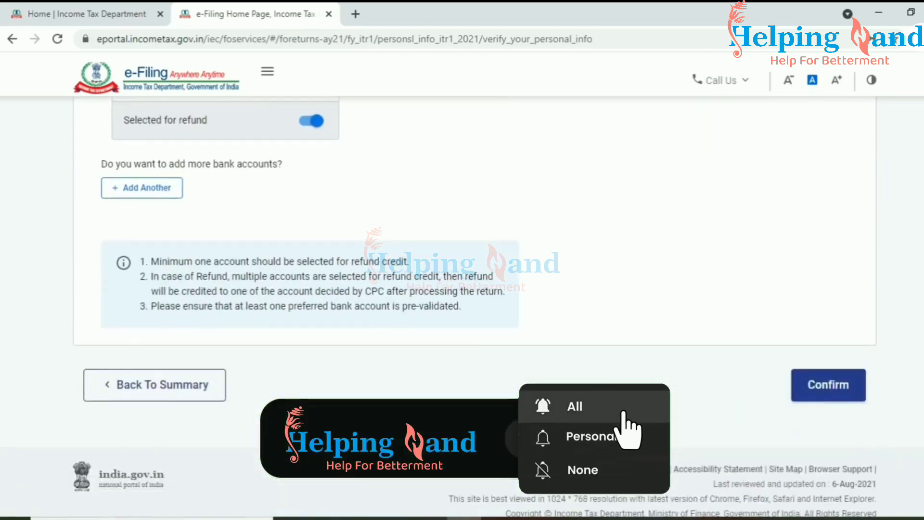
left_click(825, 390)
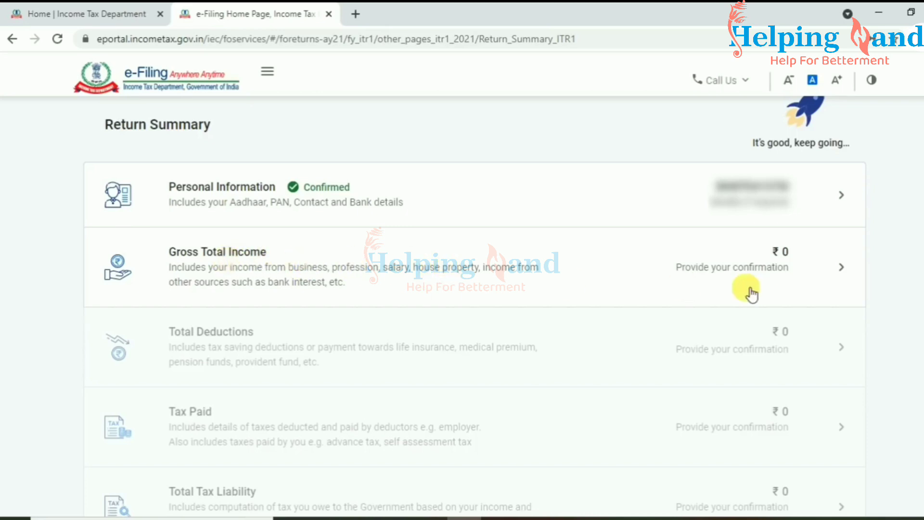
- Open the Gross Total Income section and skip its salary exemption questions, confirming the skip
left_click(841, 271)
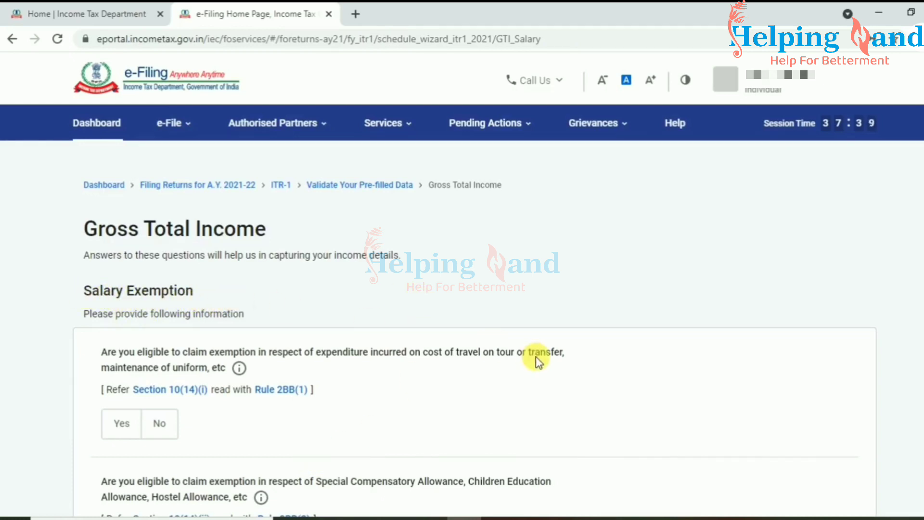
left_click_drag(503, 185, 83, 185)
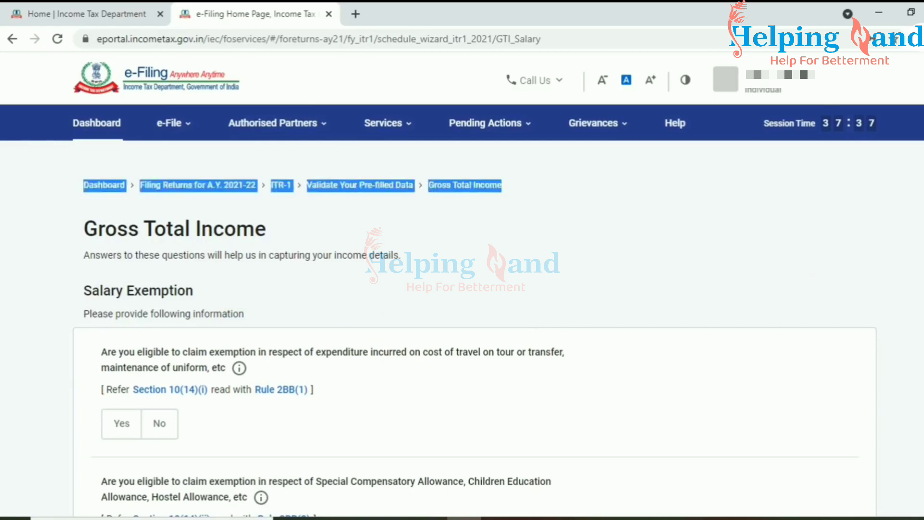
scroll(474, 318, "down", 4)
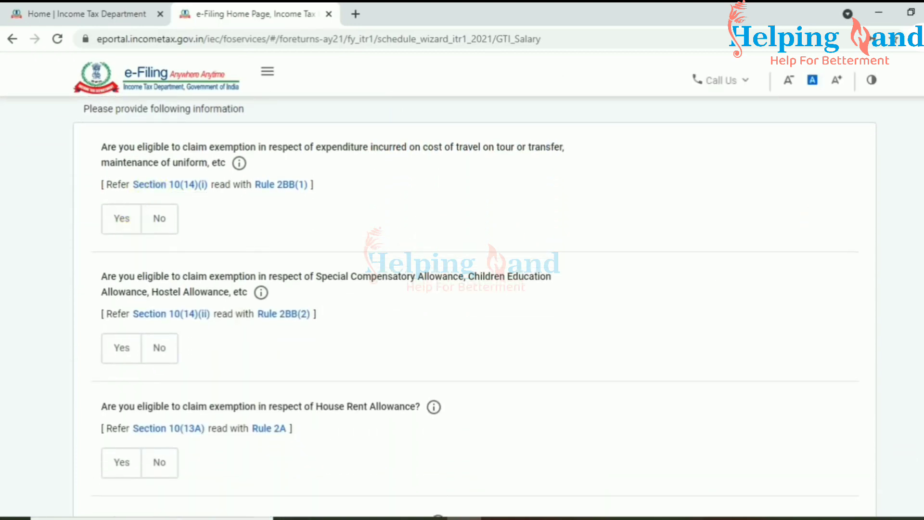
scroll(748, 358, "down", 7)
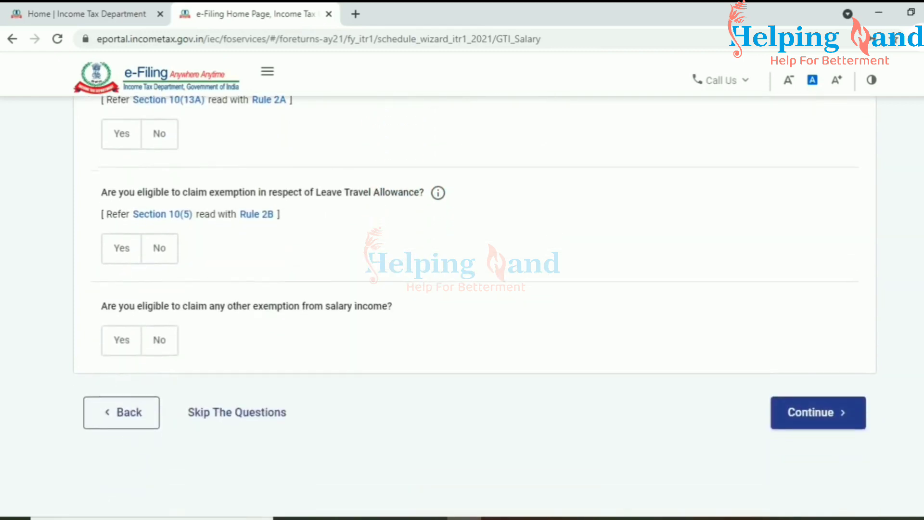
left_click(230, 410)
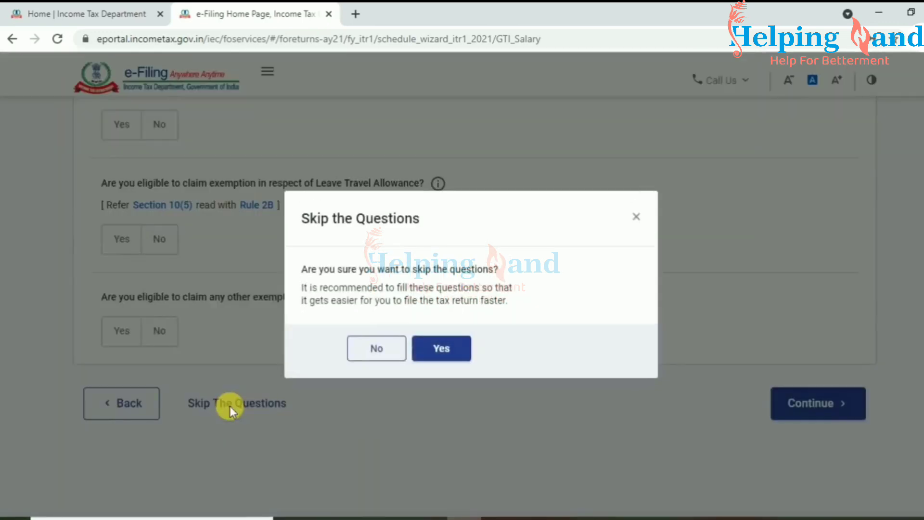
left_click(440, 347)
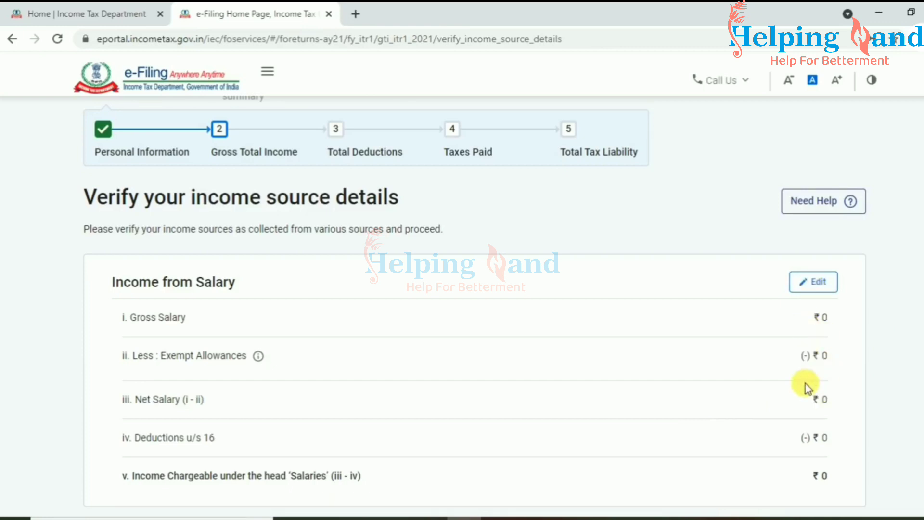
- Edit the income from salary and enter 517024 as salary per section 17(1), taken from the Form 16 workbook
left_click(818, 282)
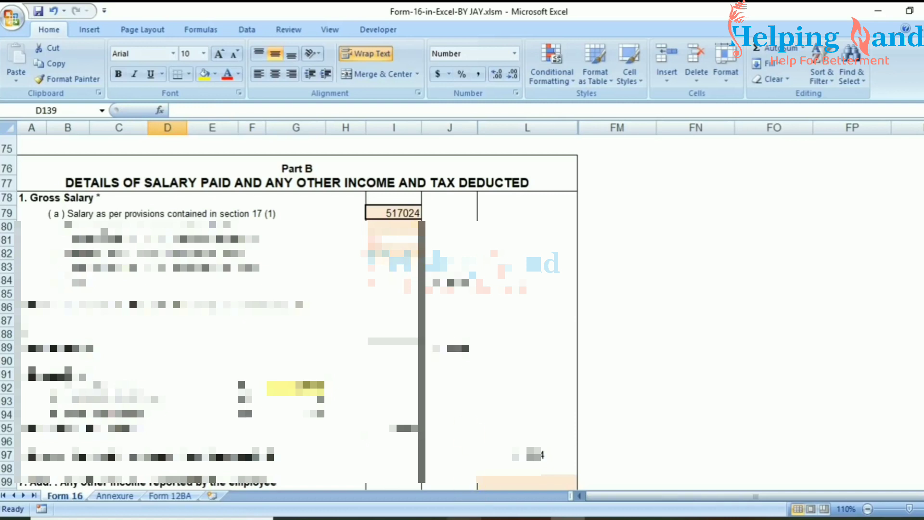
left_click(463, 519)
left_click(731, 360)
type("517024")
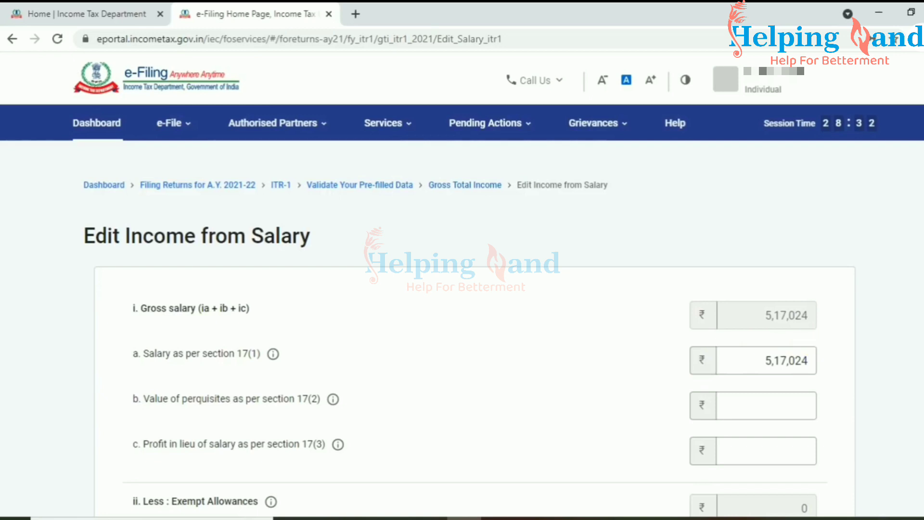
- Look through the natures of exempt allowance as far as the Sec 10(13A) house rent entry, leaving none selected
scroll(348, 308, "down", 5)
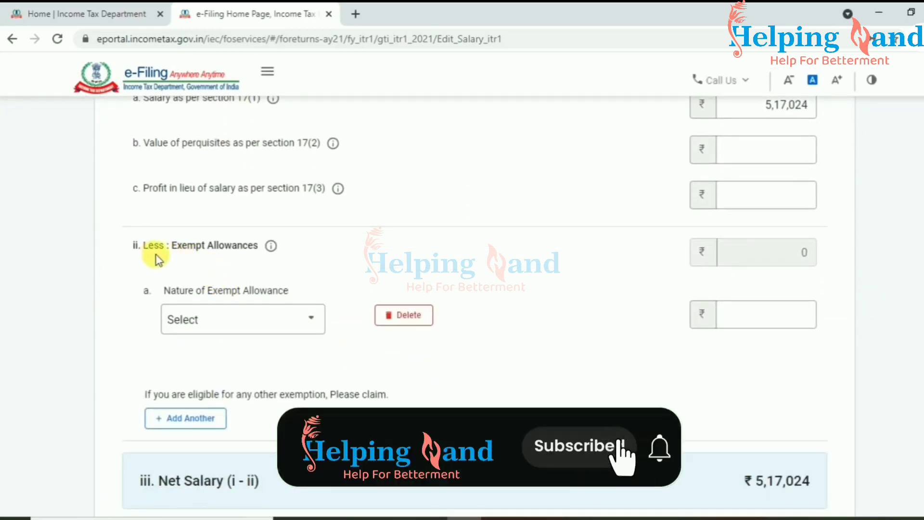
left_click(242, 325)
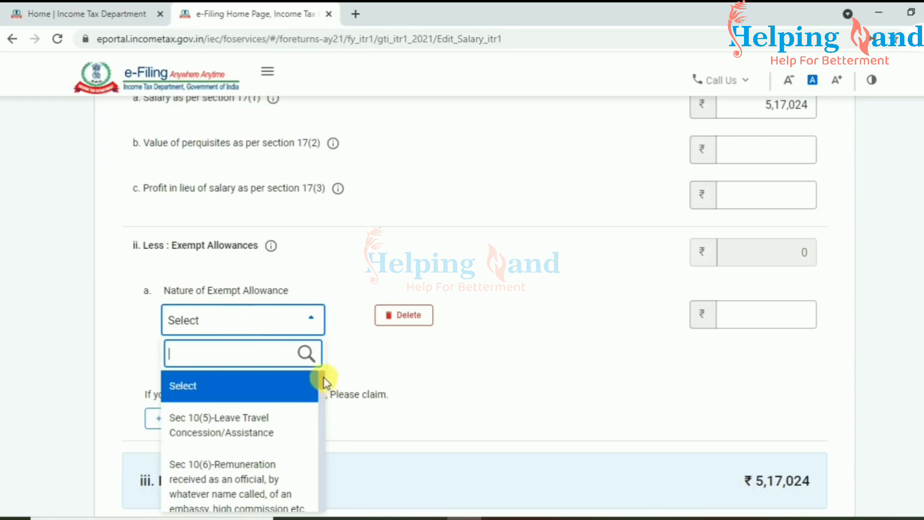
left_click_drag(324, 383, 322, 454)
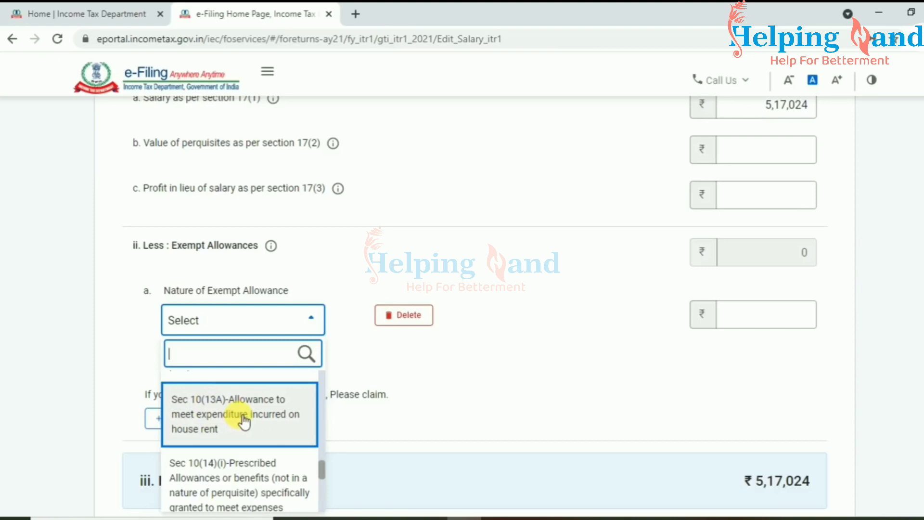
left_click(536, 376)
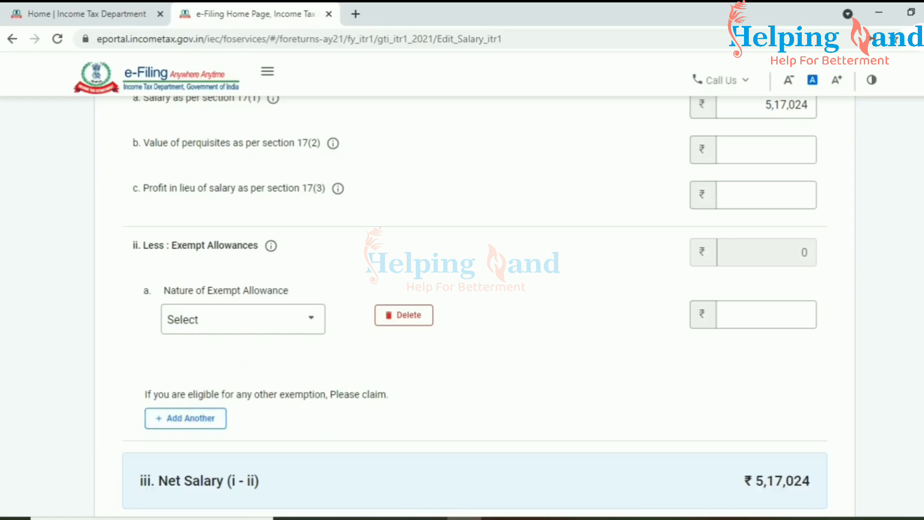
- Enter 2,500 as professional tax u/s 16(iii), then save the salary details and confirm the gross total income
scroll(474, 306, "down", 5)
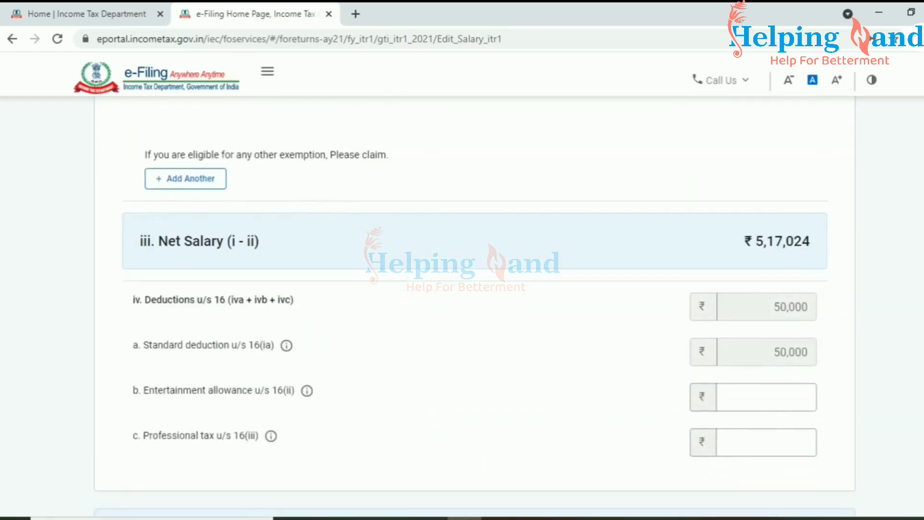
scroll(509, 390, "down", 1)
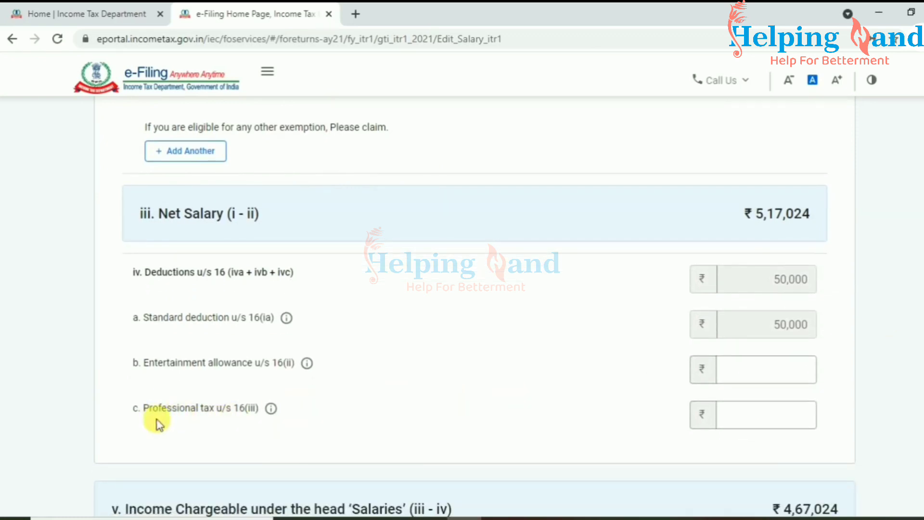
left_click(768, 416)
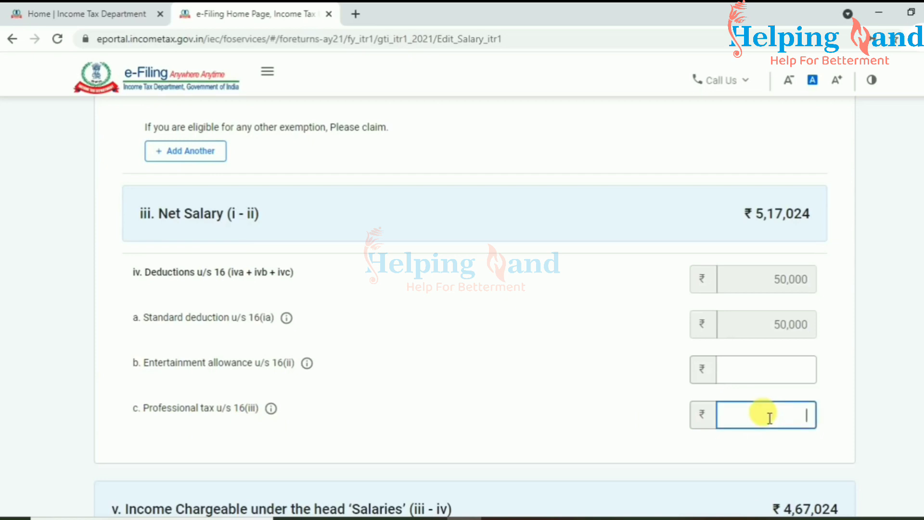
left_click(660, 439)
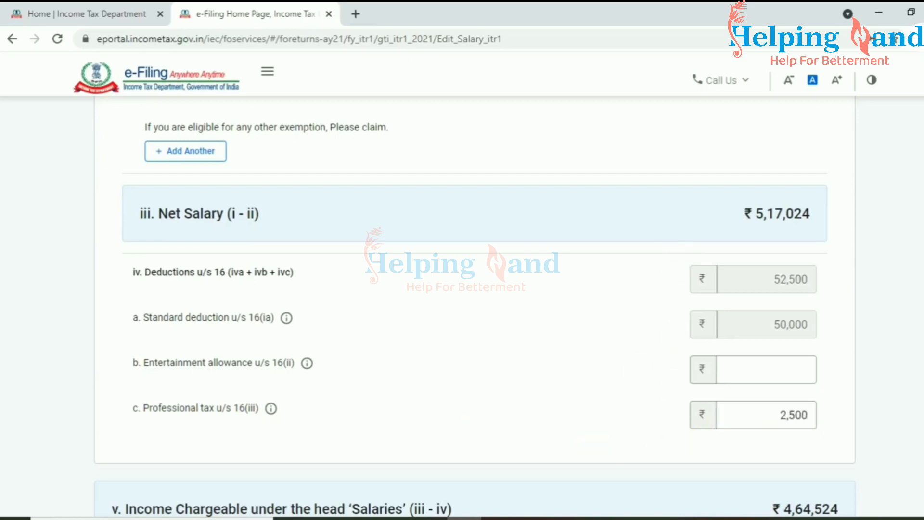
scroll(474, 306, "down", 5)
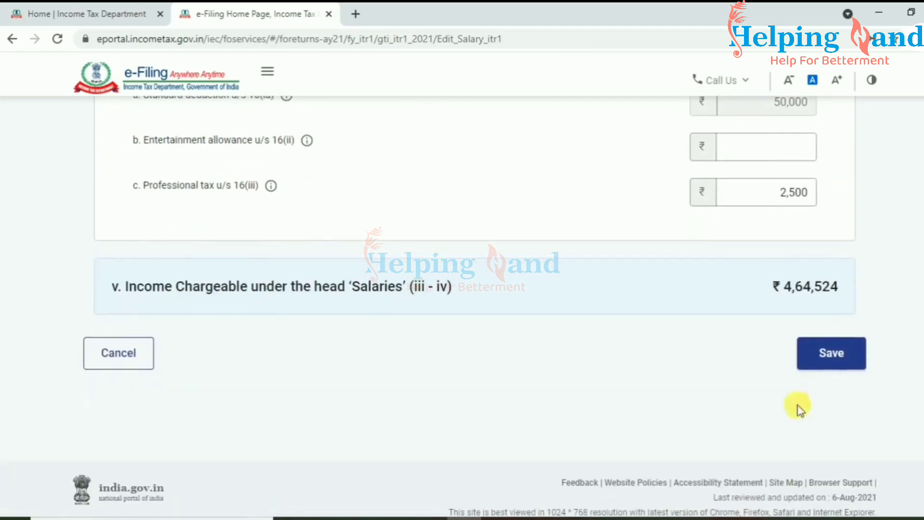
left_click(820, 368)
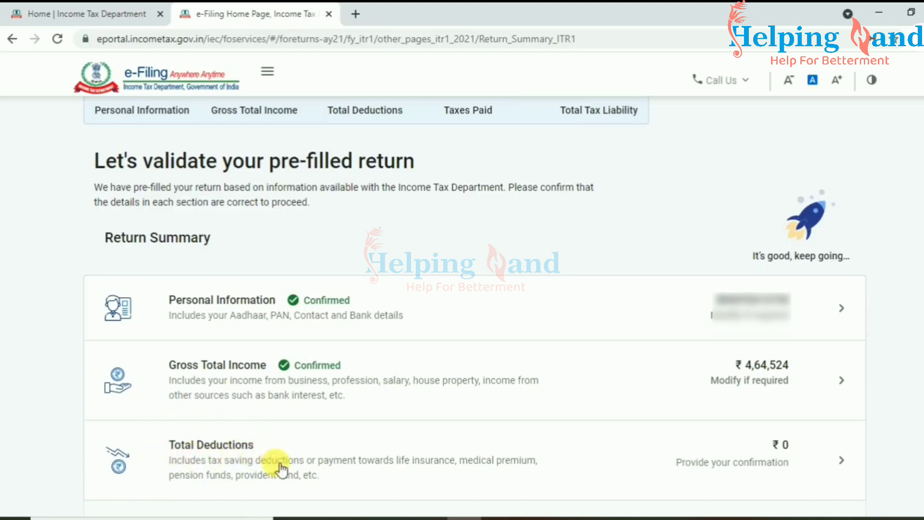
- Open the Total Deductions section, review its questions, and answer No to the deduction for donation paid
left_click(841, 463)
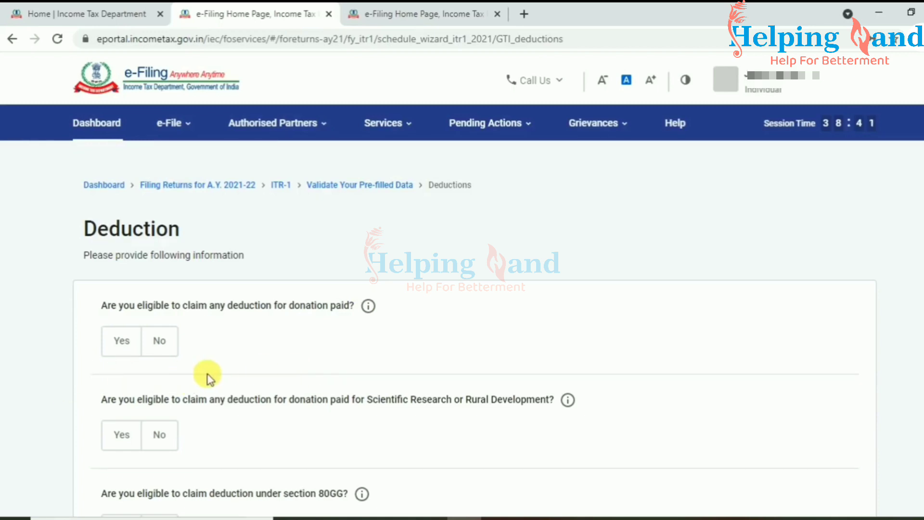
scroll(411, 501, "down", 20)
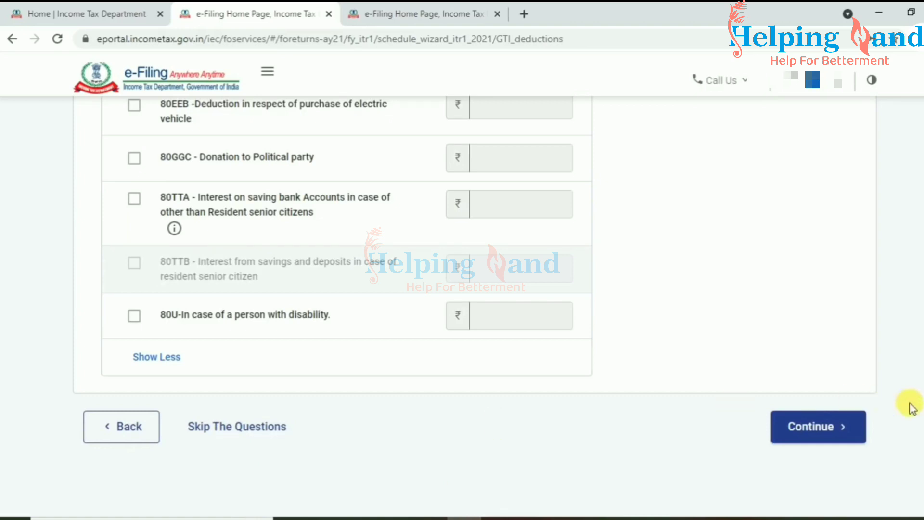
scroll(461, 308, "up", 20)
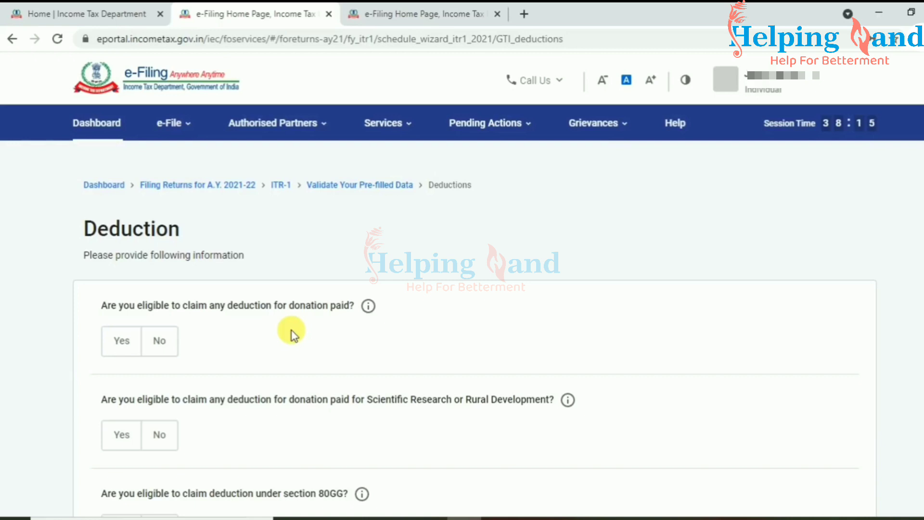
left_click(124, 343)
left_click(157, 352)
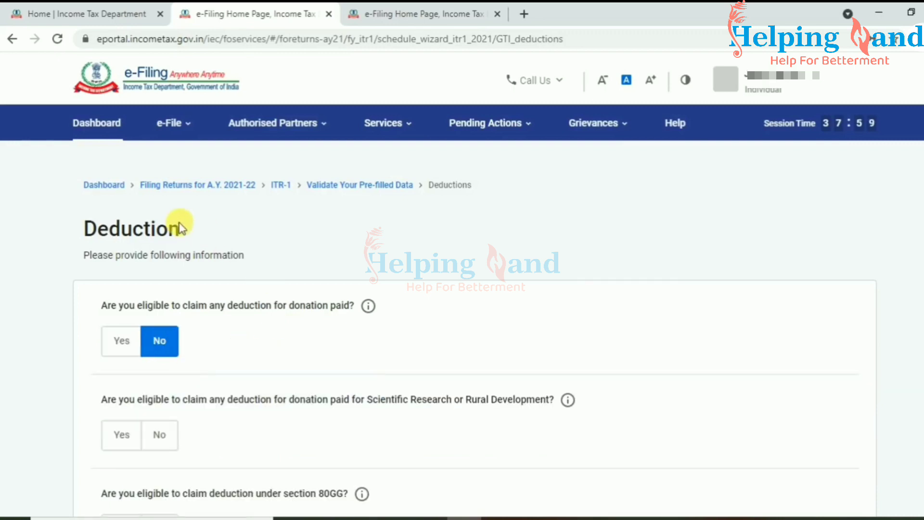
- Try answering Yes to the Section 80C deduction question, clear its claimed amount, and return the answer to No
scroll(490, 197, "down", 5)
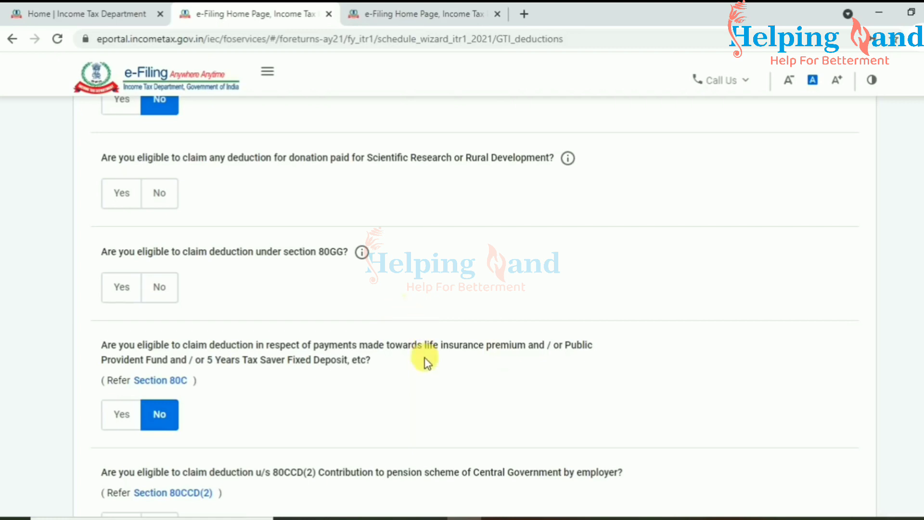
left_click(120, 418)
left_click(188, 483)
left_click_drag(187, 482, 263, 489)
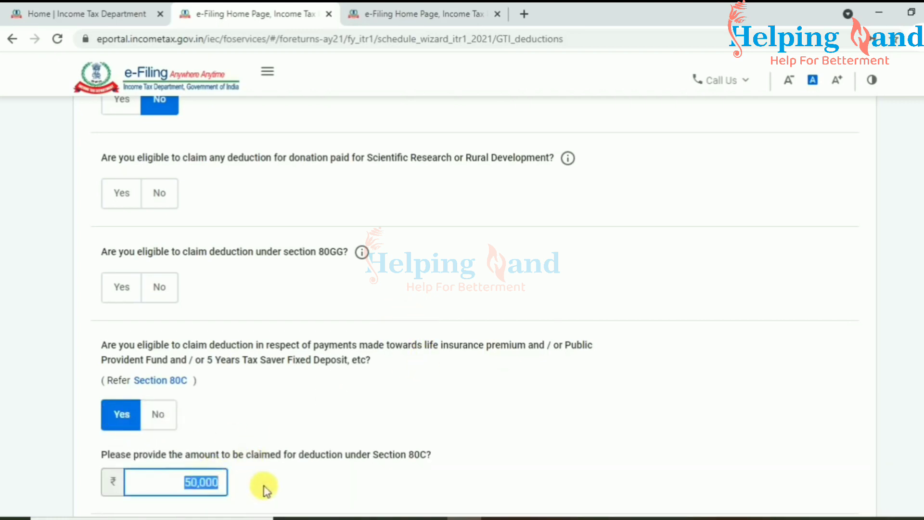
key("BackSpace")
left_click(160, 417)
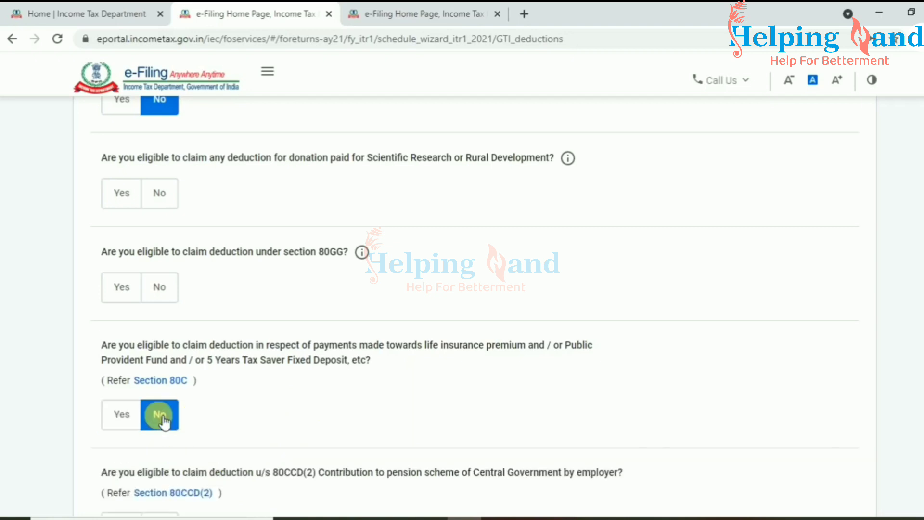
- Select the 80CCD(1) pension scheme contribution among the other deductions and enter 50,309, consulting the Form 16 workbook in Excel for the amount
scroll(476, 307, "down", 7)
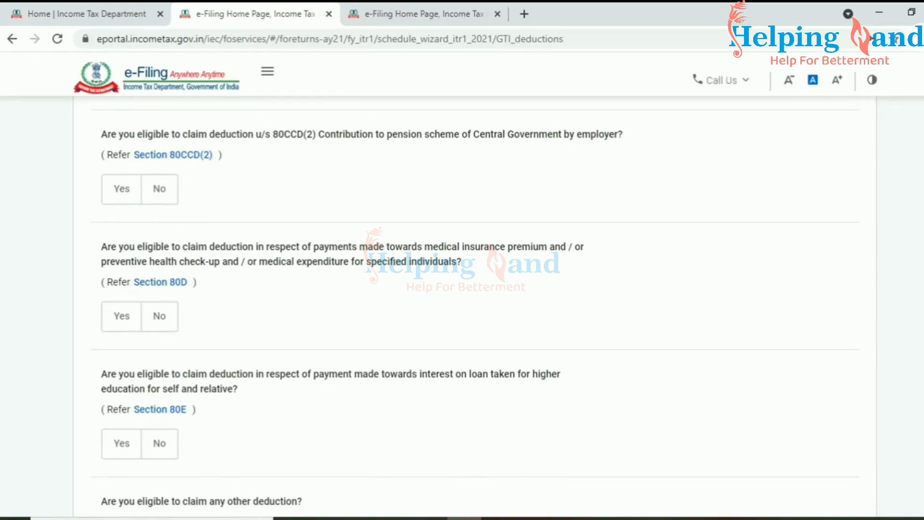
scroll(367, 291, "up", 4)
scroll(475, 289, "down", 1)
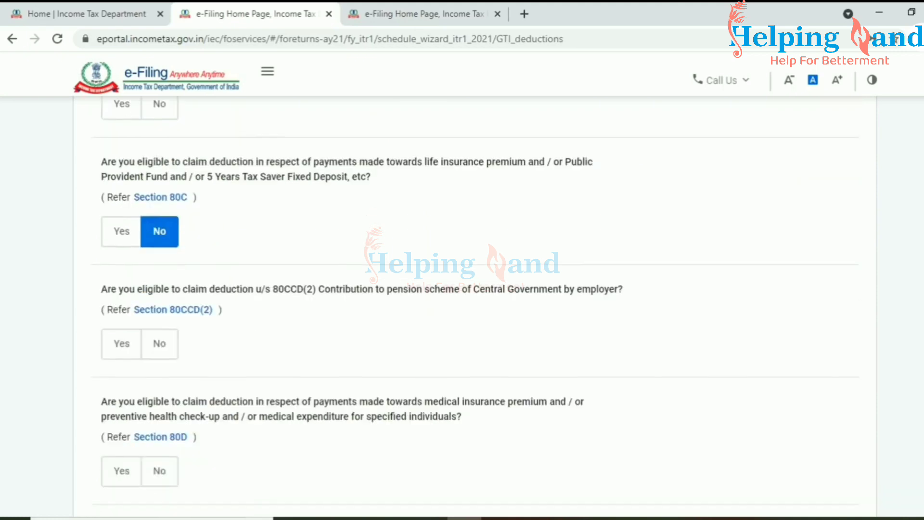
scroll(476, 306, "down", 12)
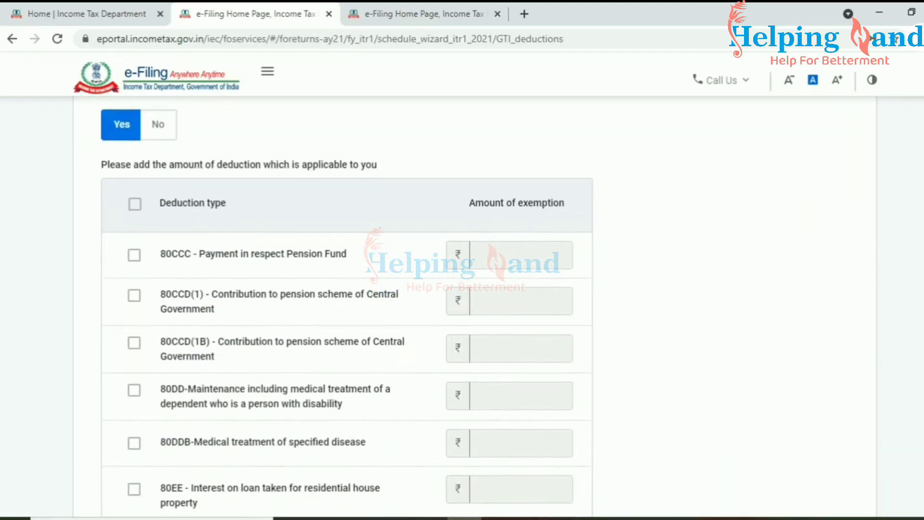
scroll(475, 306, "up", 1)
scroll(476, 306, "down", 1)
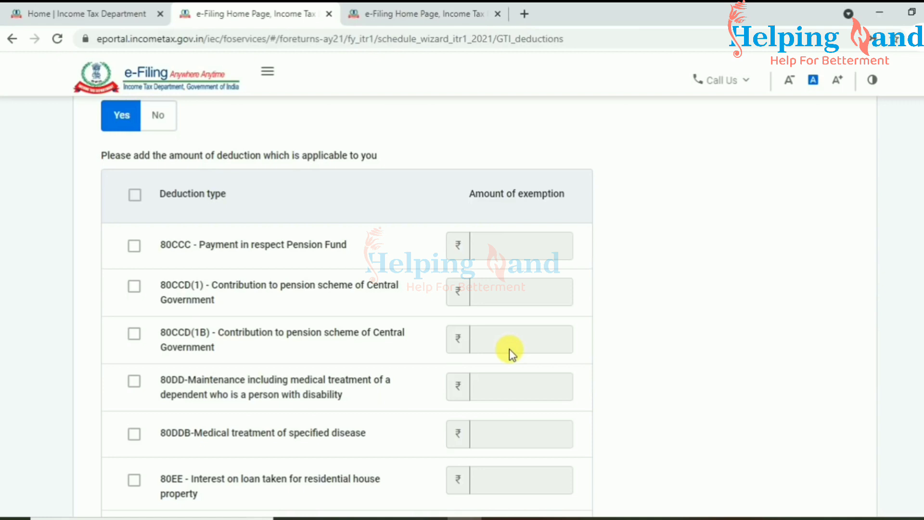
left_click(135, 287)
left_click(498, 289)
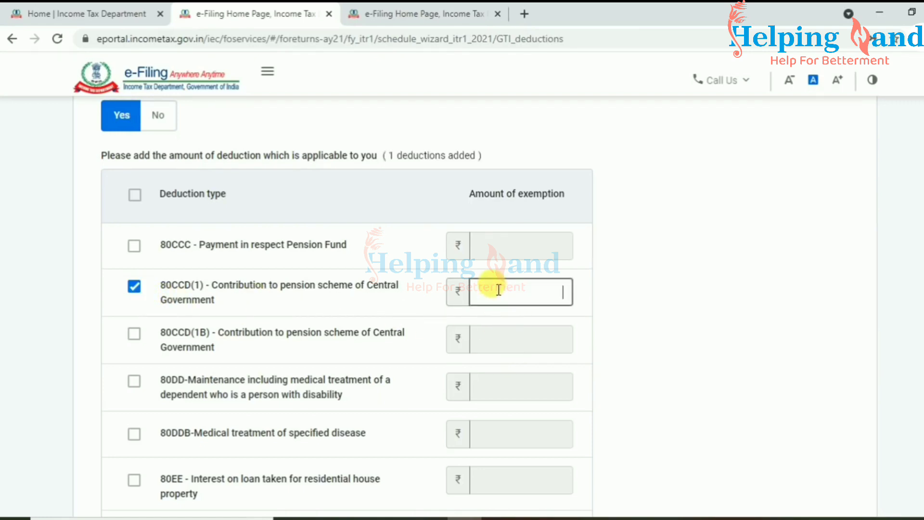
mouse_move(578, 509)
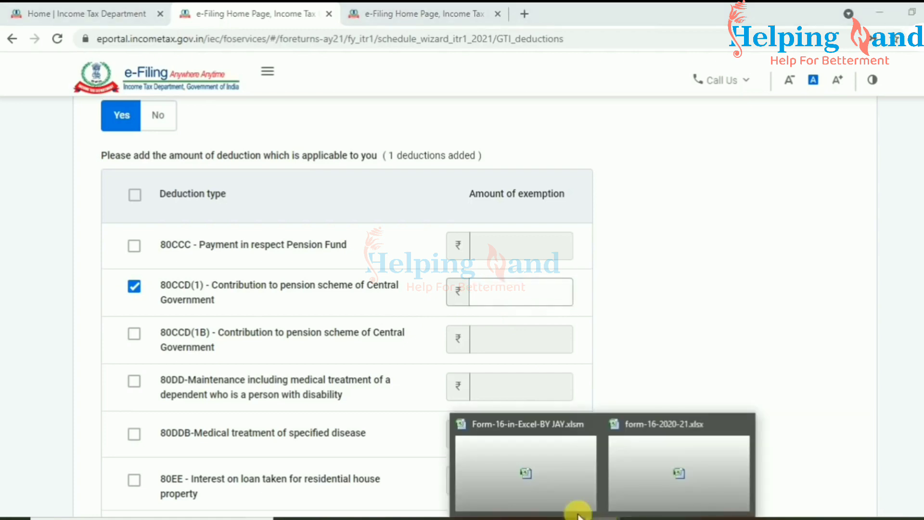
left_click(533, 494)
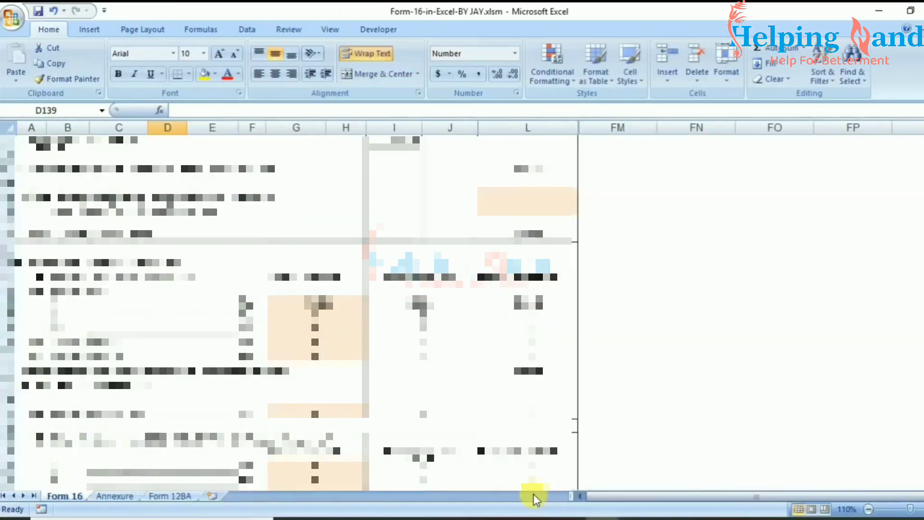
mouse_move(465, 517)
left_click(471, 457)
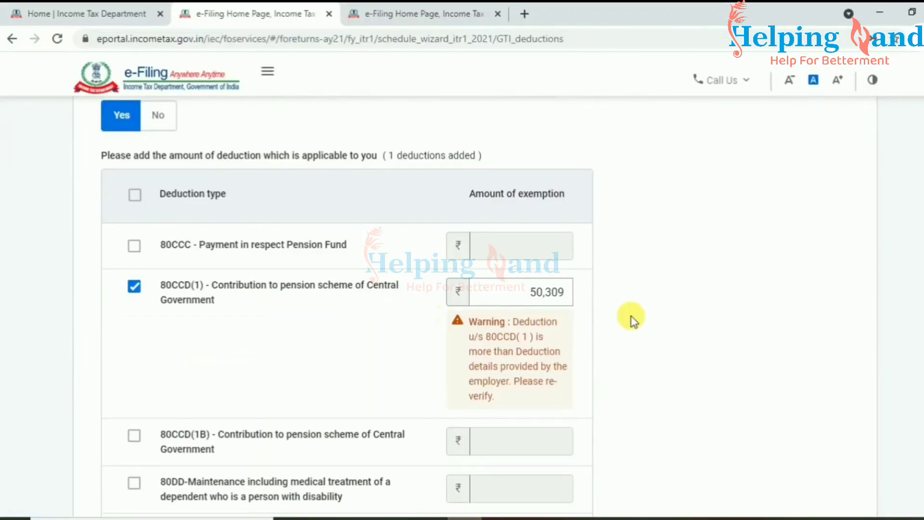
- Continue to the deductions verification, review the 80CCD(1) claim and the total, and confirm the deductions
scroll(347, 307, "down", 15)
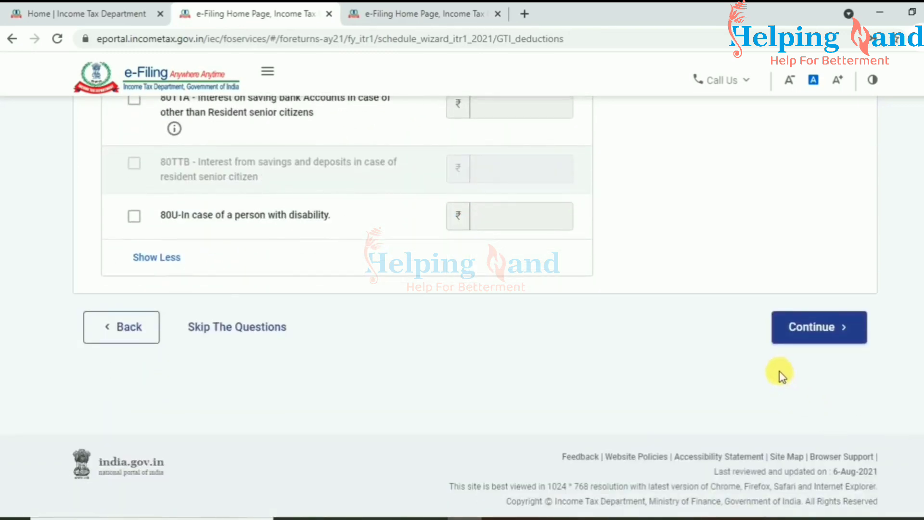
left_click(812, 336)
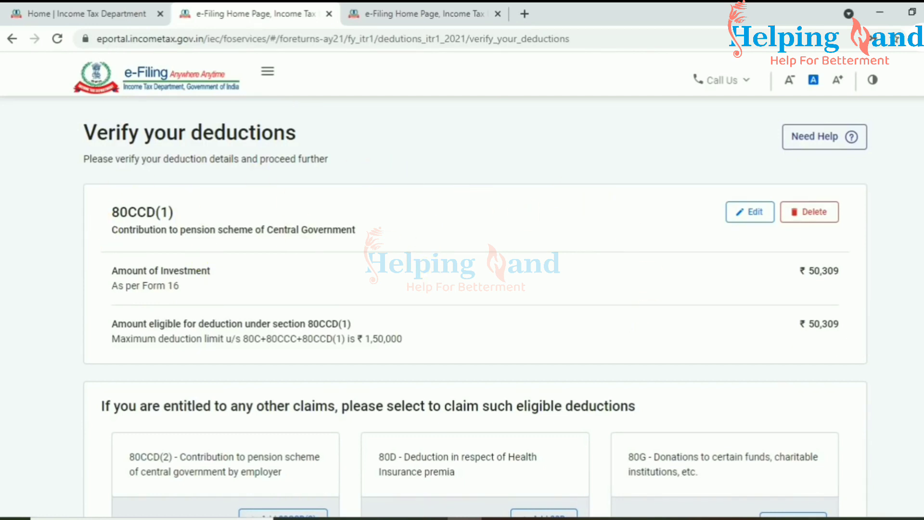
scroll(462, 307, "down", 4)
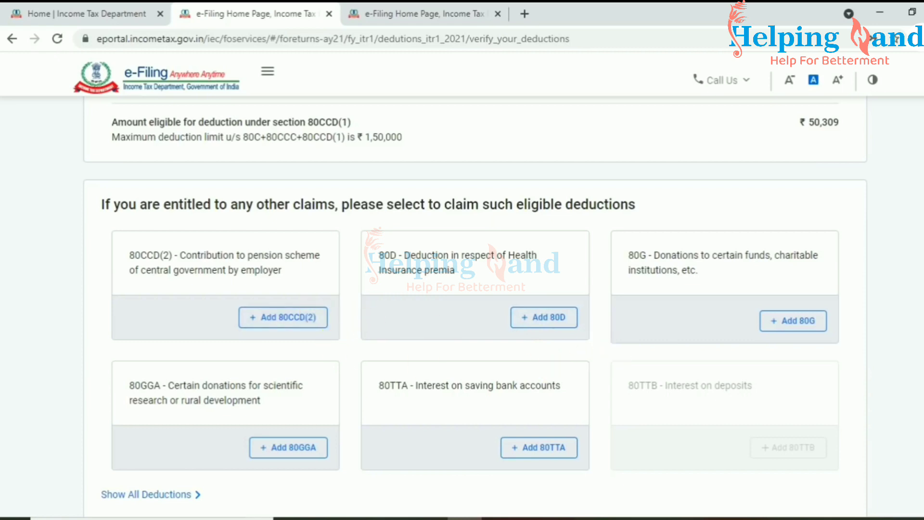
scroll(462, 308, "down", 10)
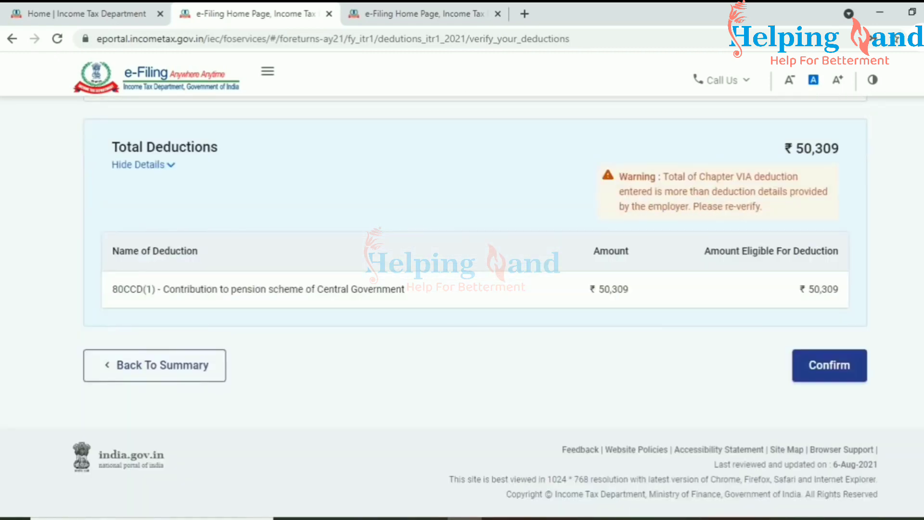
left_click(829, 368)
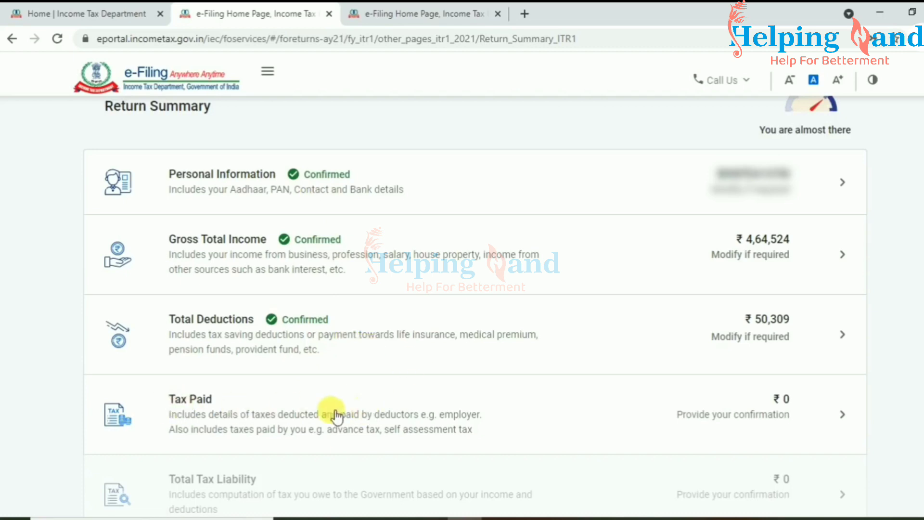
- Open the Tax Paid section, review the TDS, TCS and advance tax entries, and confirm them
left_click(842, 417)
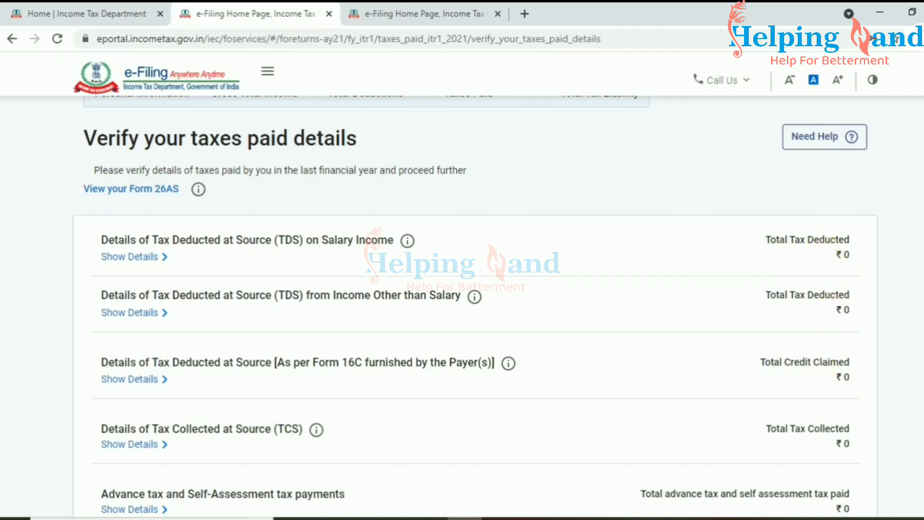
scroll(475, 304, "down", 5)
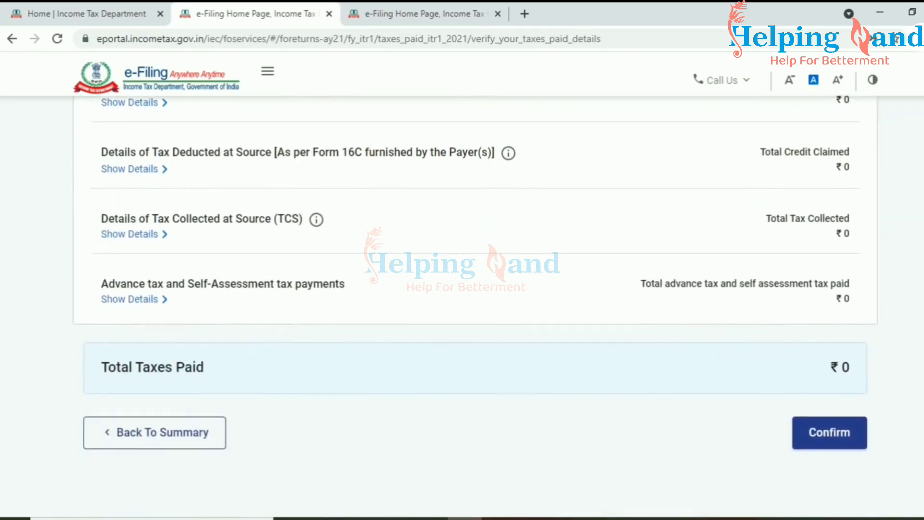
left_click(831, 434)
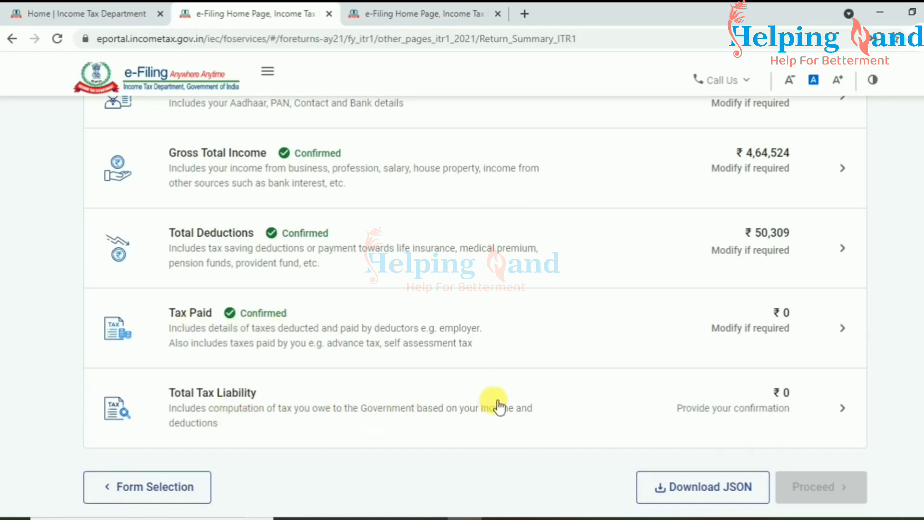
- Open the Total Tax Liability section, review the computation of income and tax, and confirm the liability details
left_click(840, 412)
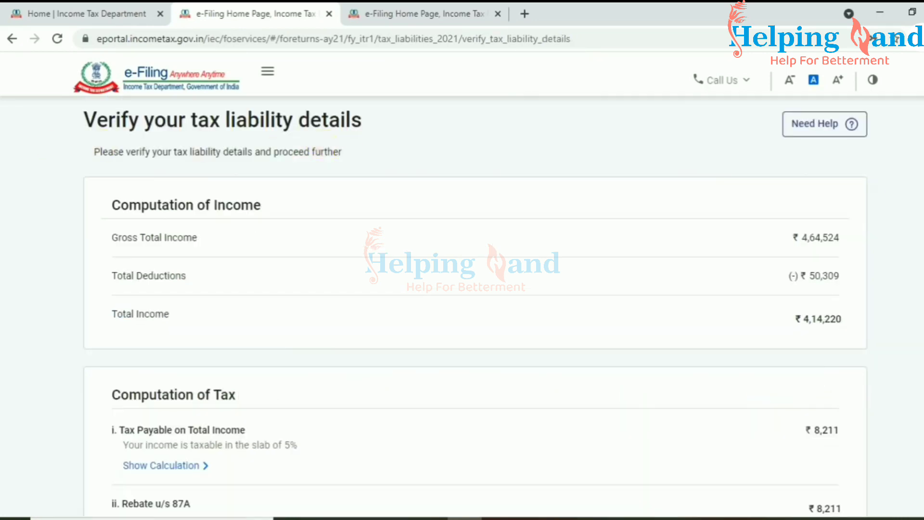
scroll(475, 305, "down", 2)
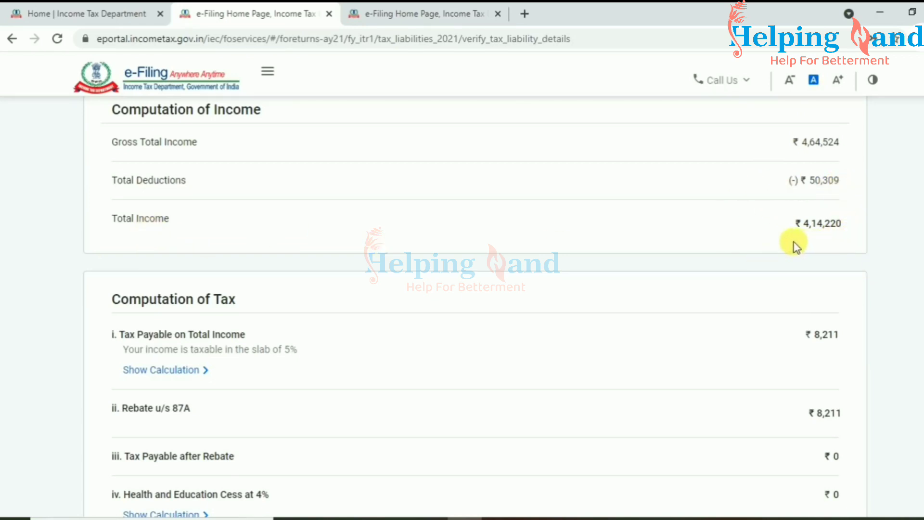
scroll(731, 346, "up", 2)
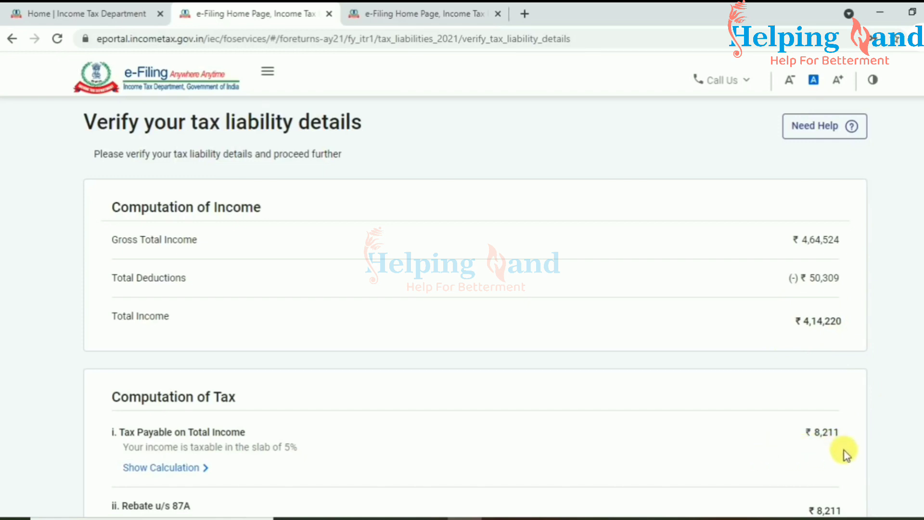
scroll(462, 289, "down", 1)
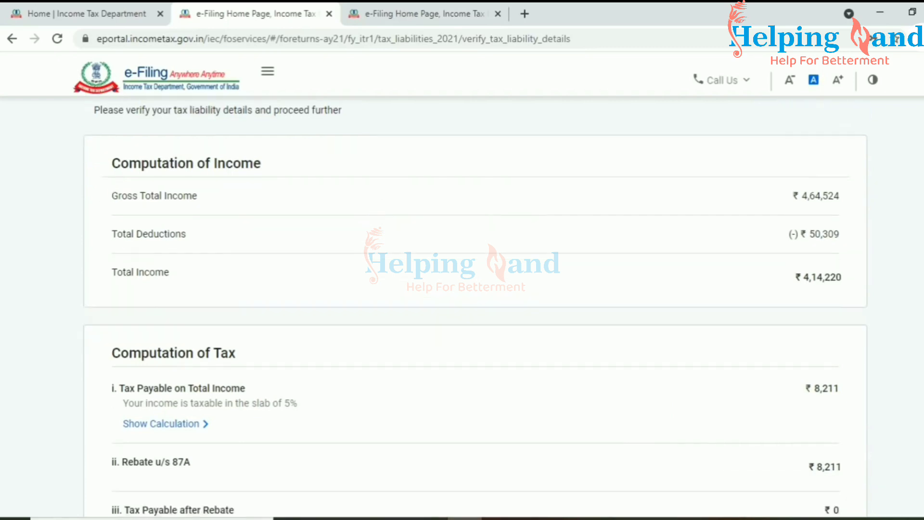
scroll(462, 289, "down", 5)
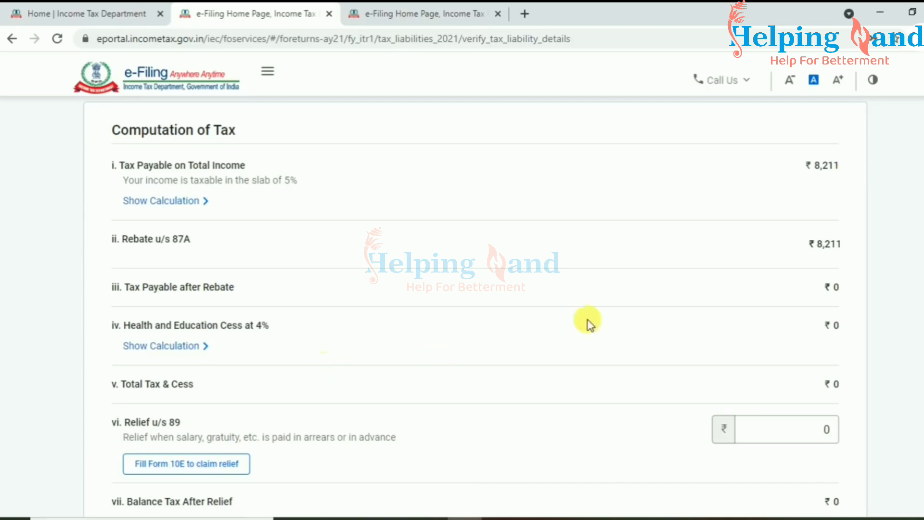
scroll(475, 305, "down", 12)
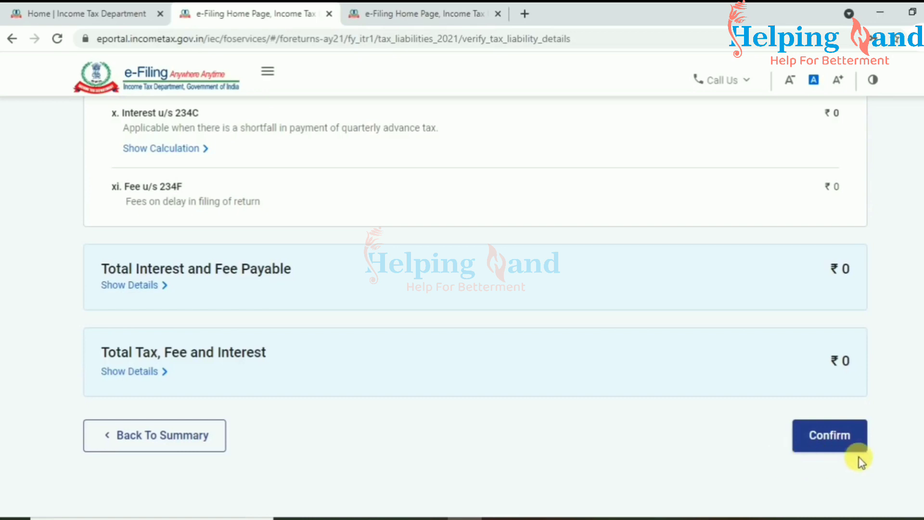
left_click(842, 441)
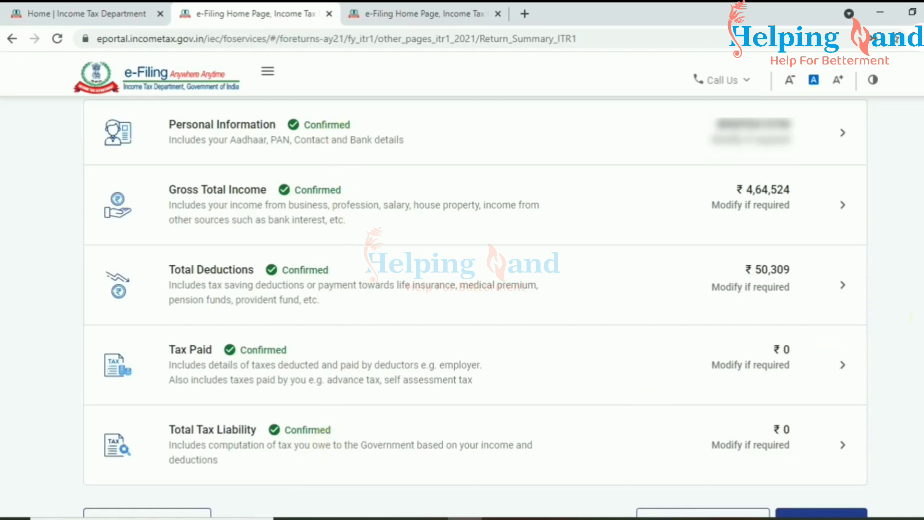
- Proceed from the confirmed return summary, check the tax payable calculation, and go on to preview the return
scroll(885, 478, "down", 2)
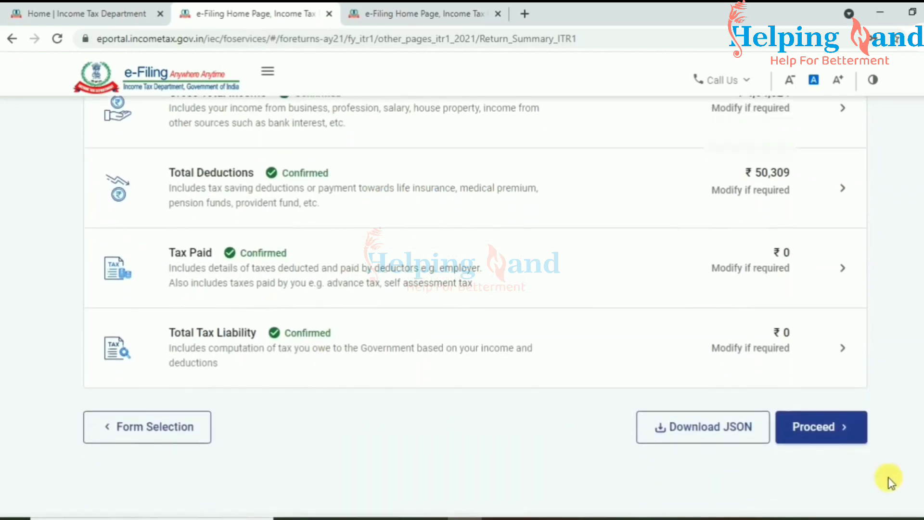
left_click(835, 444)
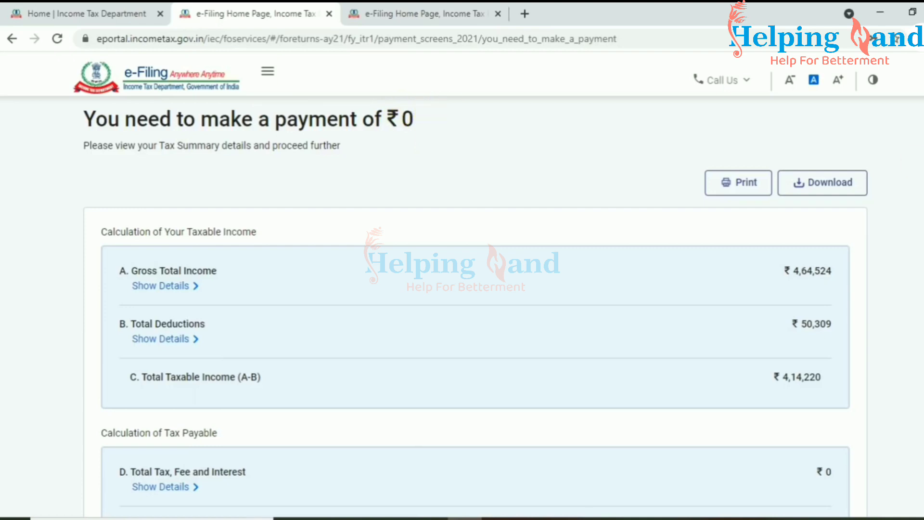
scroll(913, 336, "down", 7)
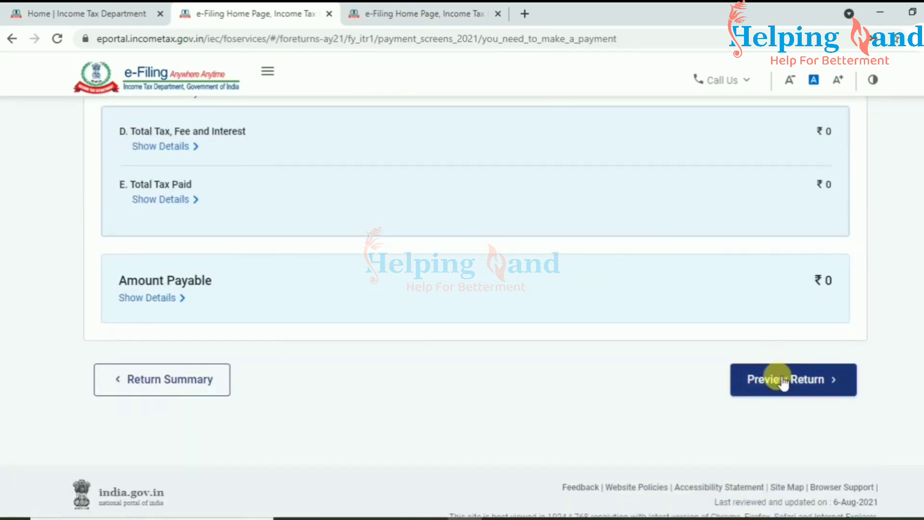
left_click(783, 380)
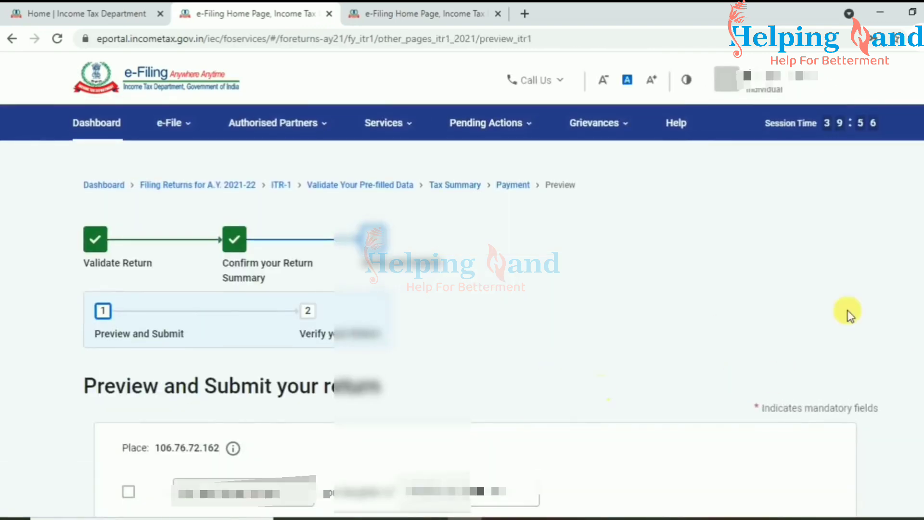
- Accept the declaration for filing as Self, leave the Tax Return Preparer details blank, and proceed to the preview
scroll(461, 308, "down", 6)
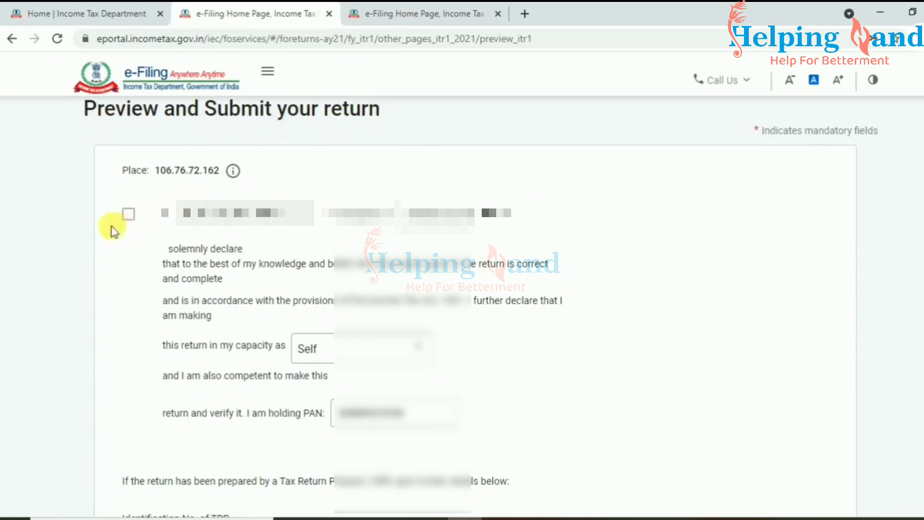
left_click(130, 215)
scroll(481, 307, "down", 2)
scroll(474, 306, "down", 5)
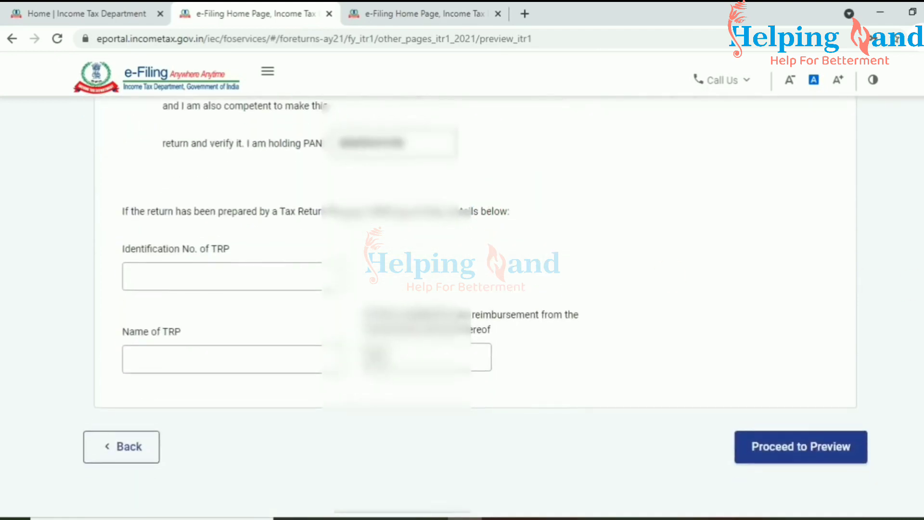
left_click(458, 345)
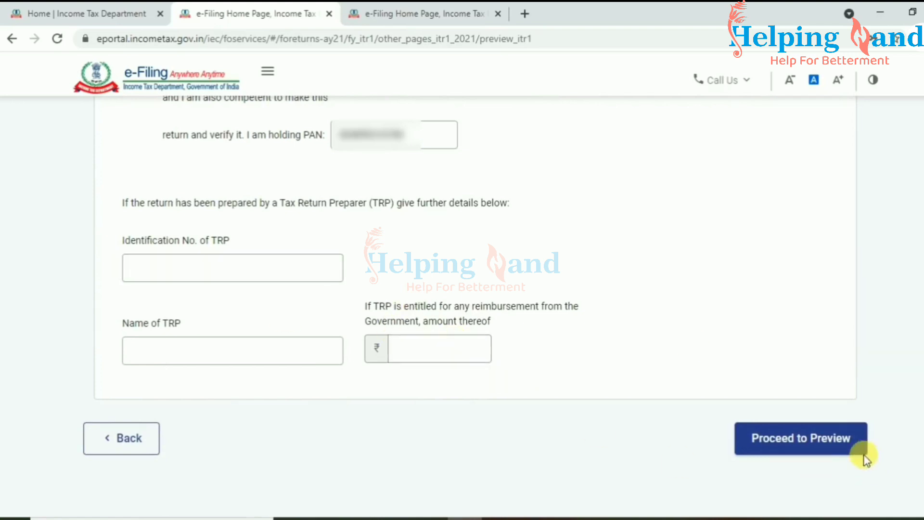
left_click(797, 453)
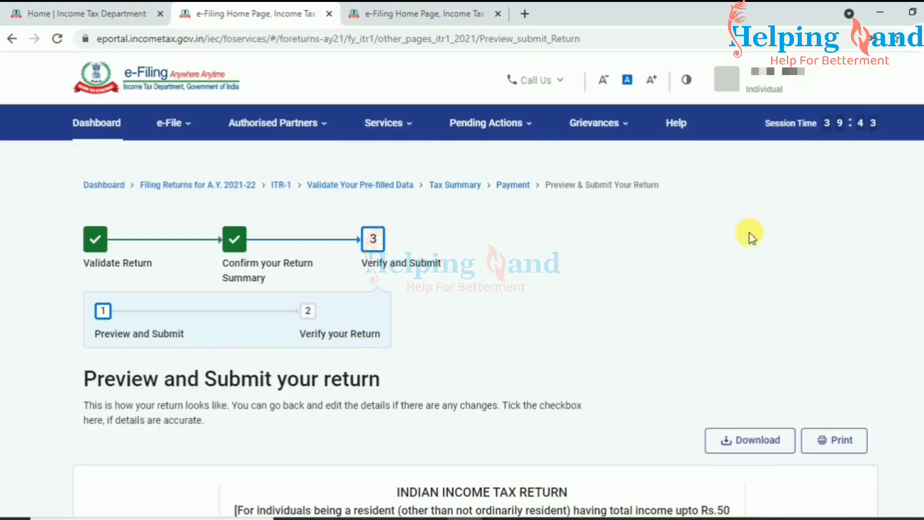
- Review the full preview of the ITR-1 return and proceed to its validation
scroll(462, 308, "down", 10)
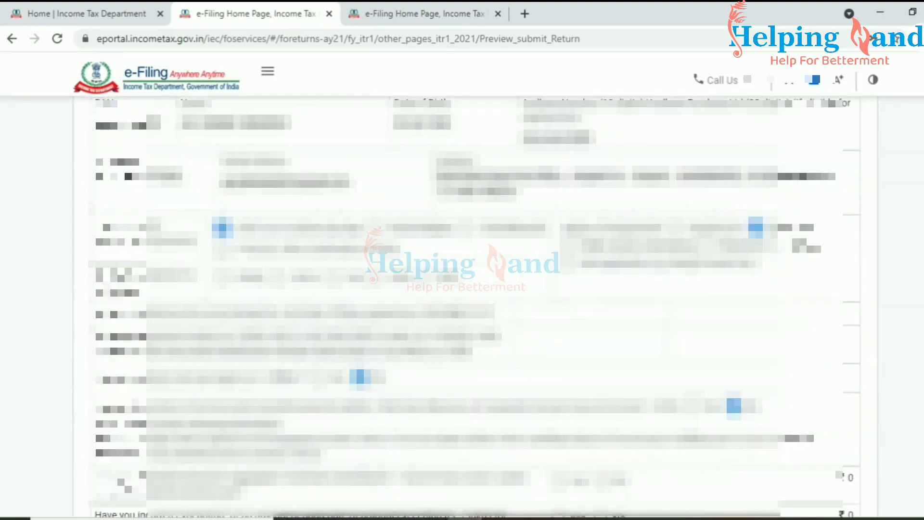
scroll(462, 308, "down", 15)
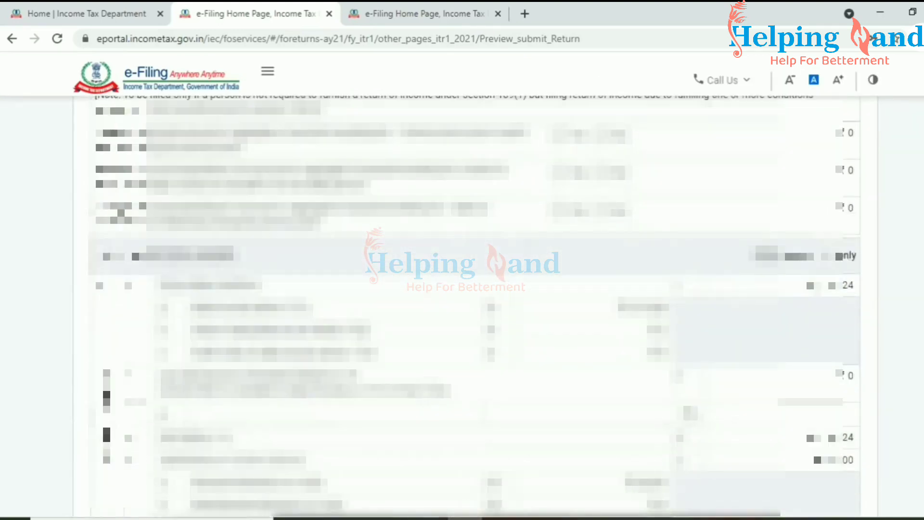
scroll(462, 308, "down", 15)
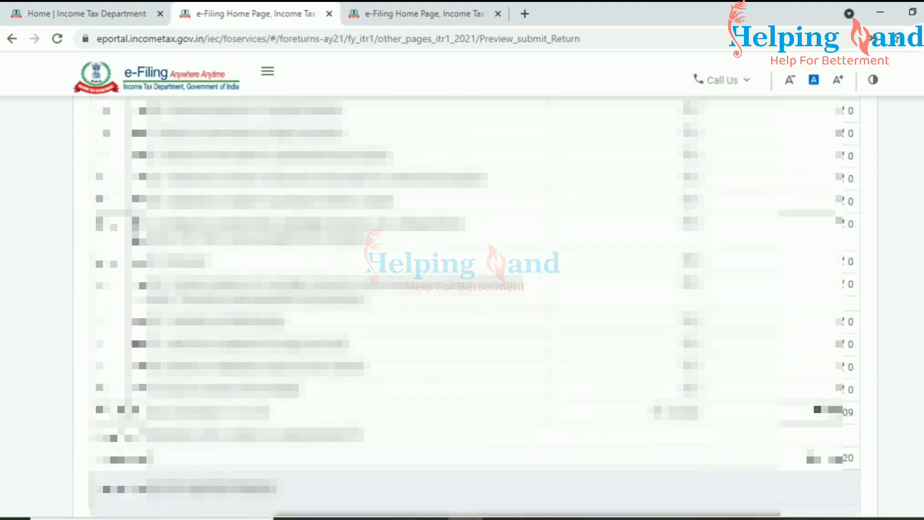
scroll(462, 308, "down", 15)
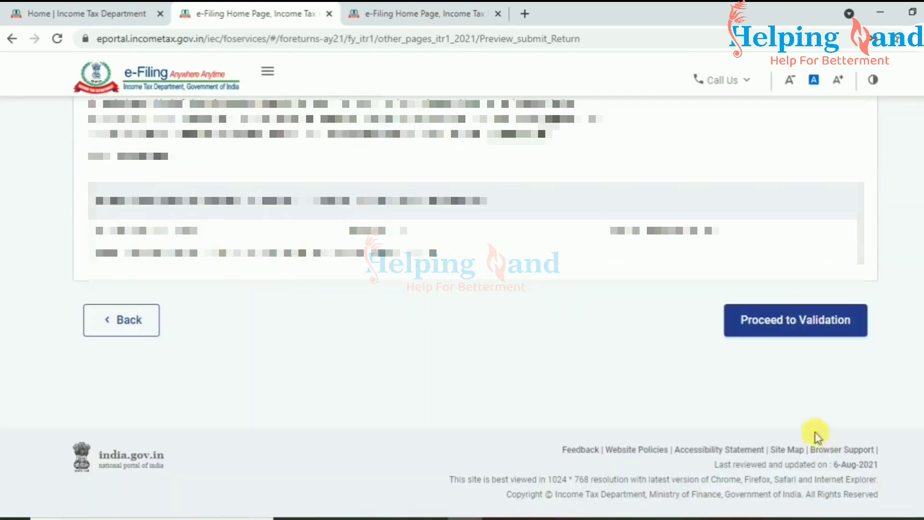
left_click(795, 329)
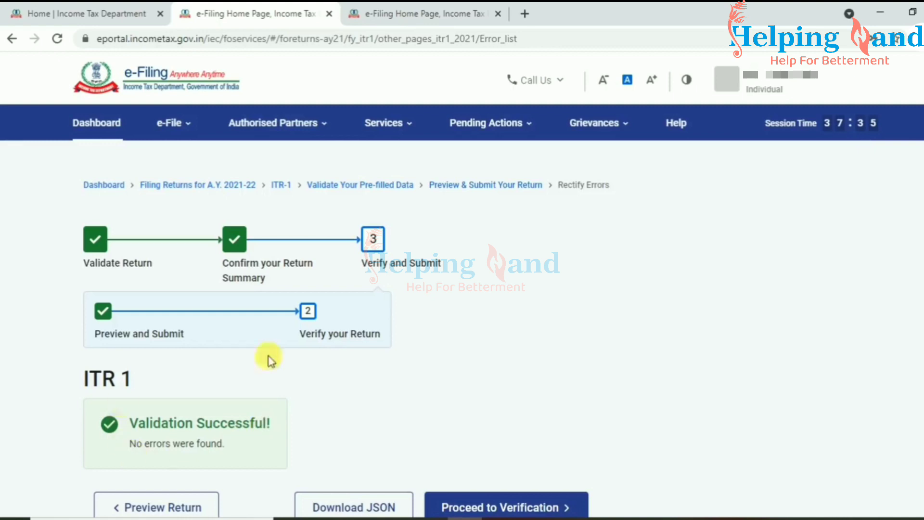
- Proceed from the validated return to verification and choose e-Verify Now as the verification method
scroll(362, 451, "down", 2)
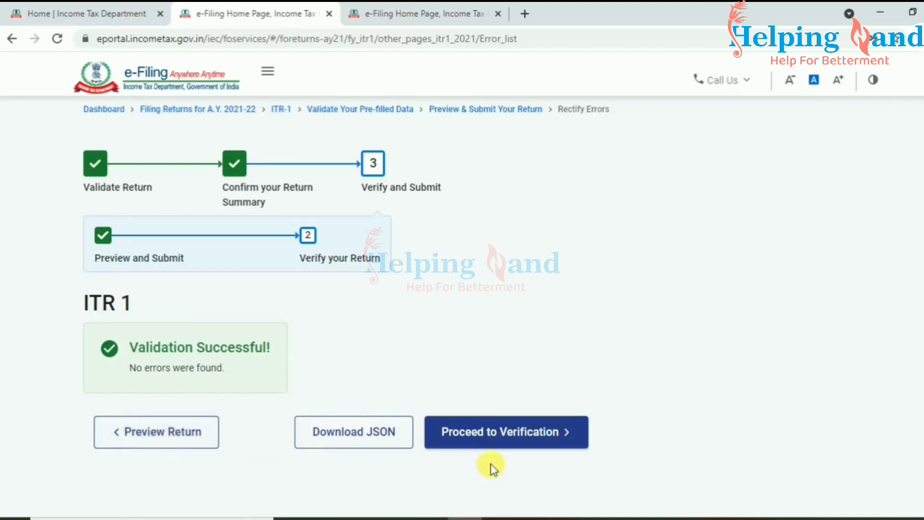
left_click(504, 438)
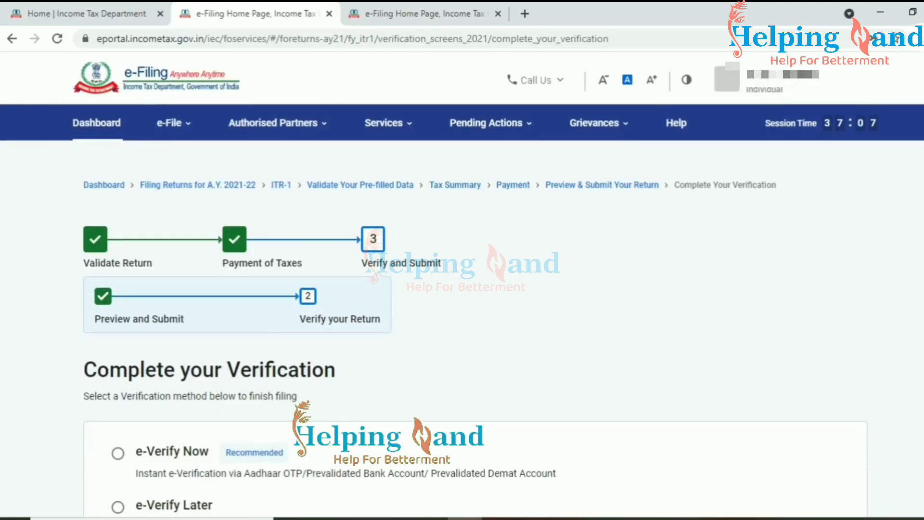
scroll(505, 437, "down", 3)
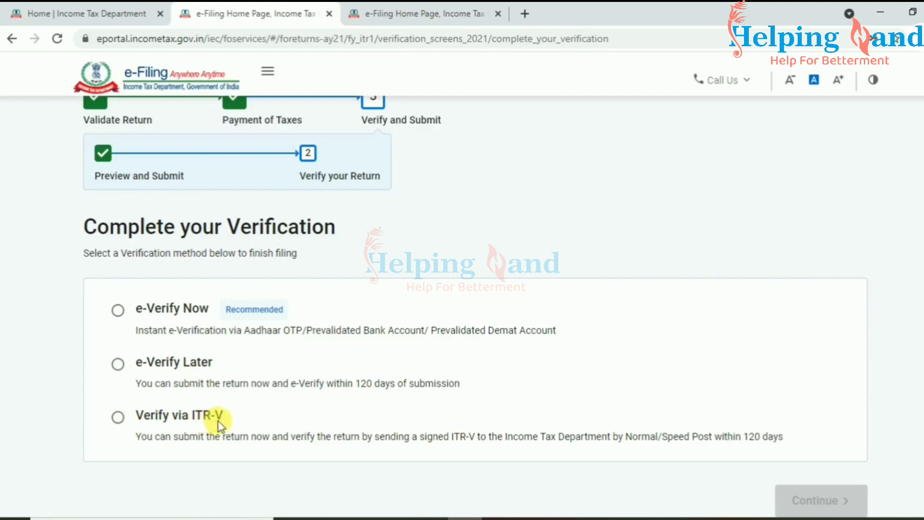
left_click(117, 310)
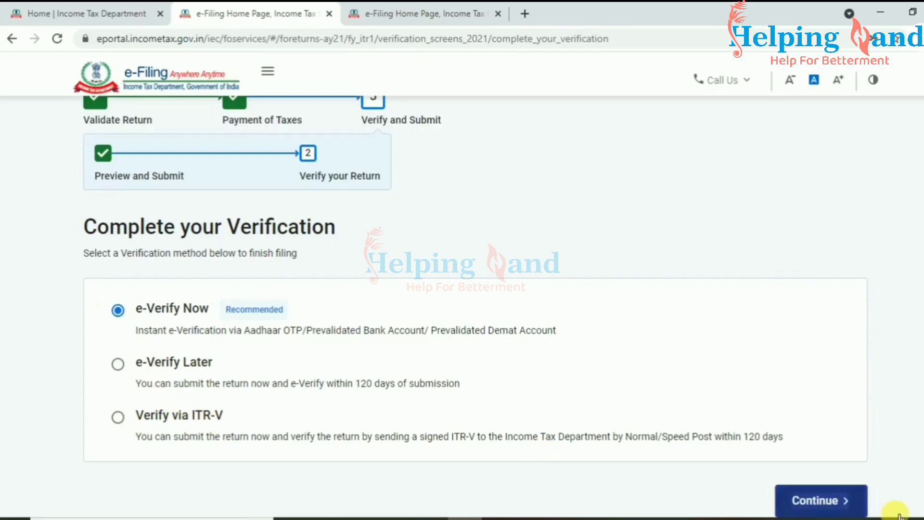
left_click(842, 501)
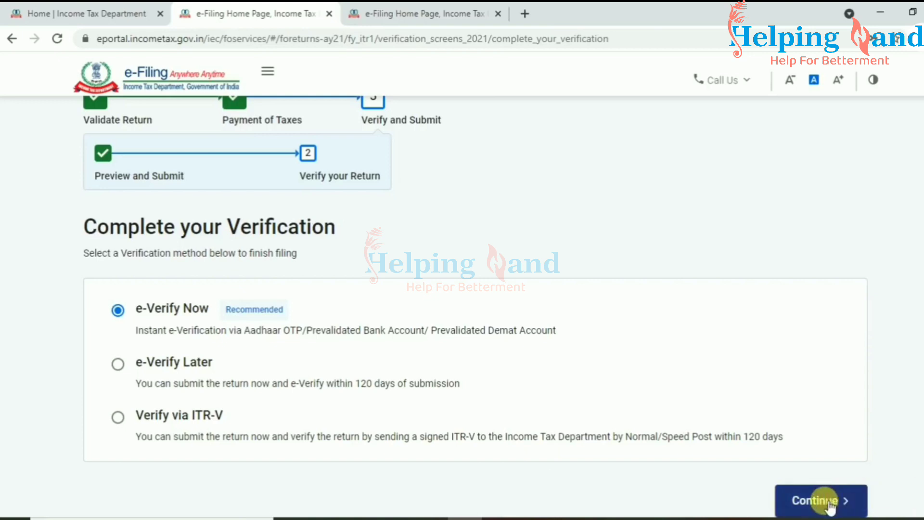
left_click(830, 506)
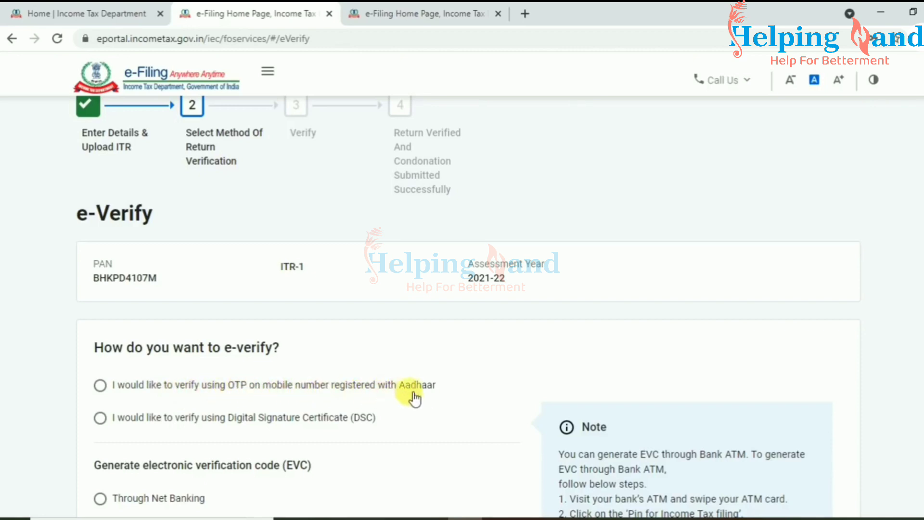
- Choose e-verification by OTP on the Aadhaar-registered mobile number, agree to validate the Aadhaar details, and generate the Aadhaar OTP
left_click(100, 385)
scroll(466, 308, "down", 6)
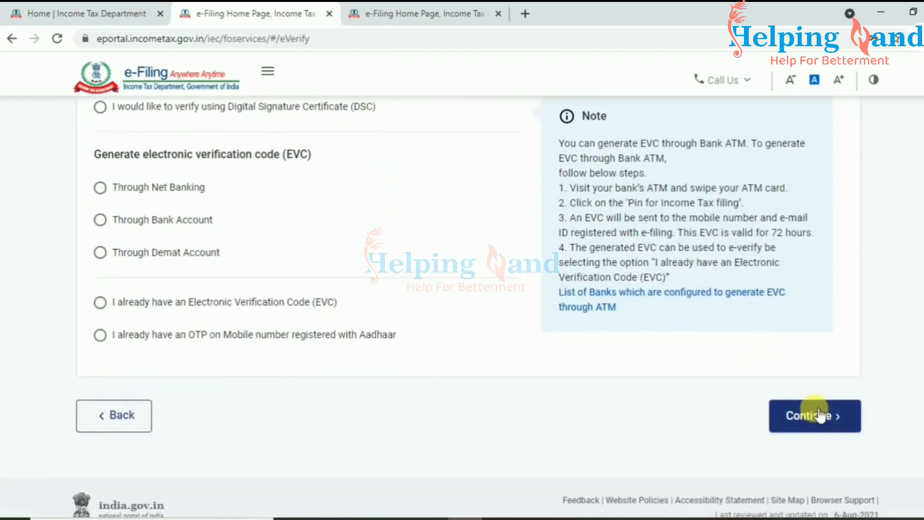
left_click(819, 415)
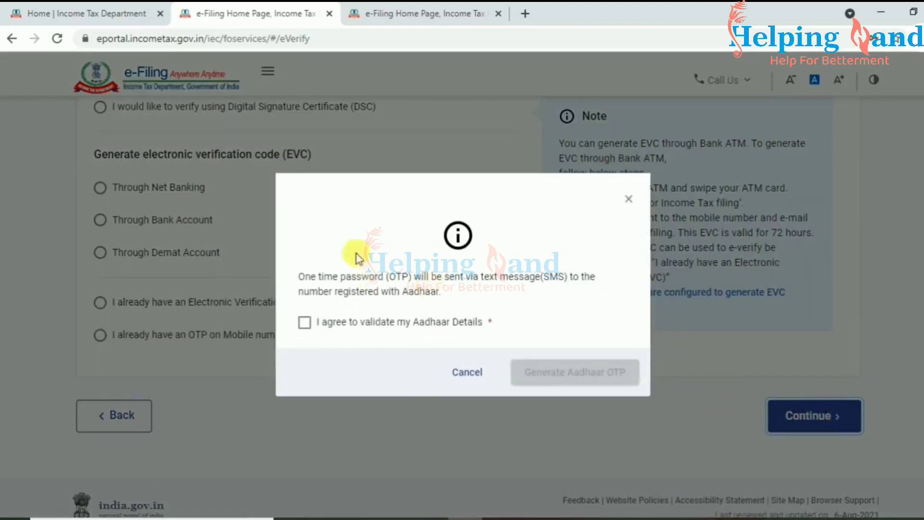
left_click(305, 329)
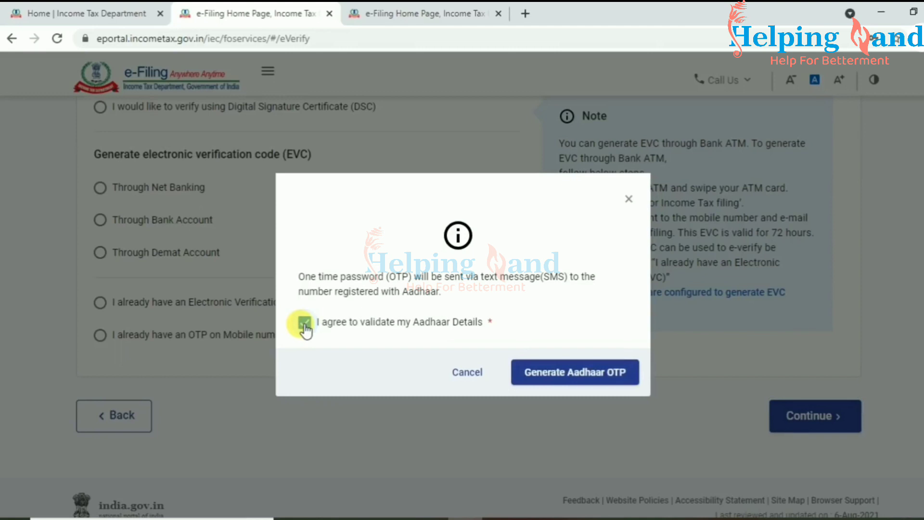
left_click(594, 375)
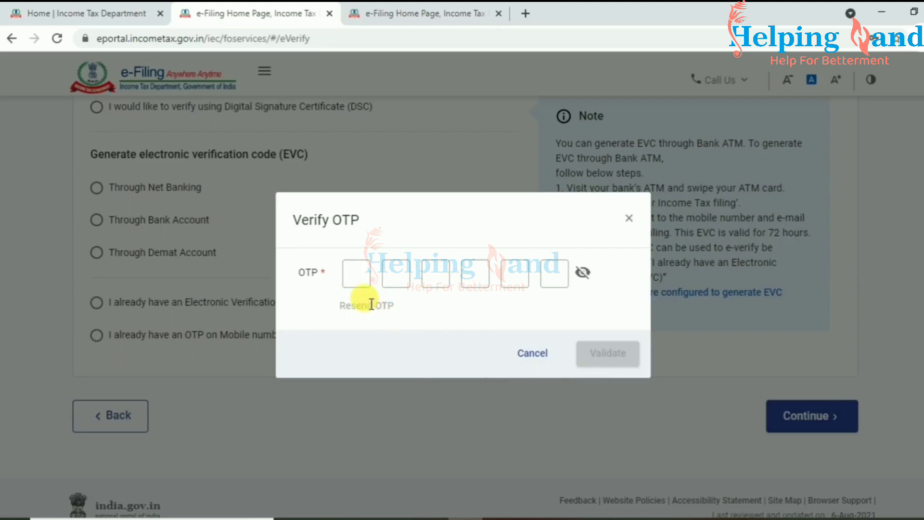
- Enter the received Aadhaar OTP in the Verify OTP dialog and validate it
left_click(361, 275)
key("ctrl+v")
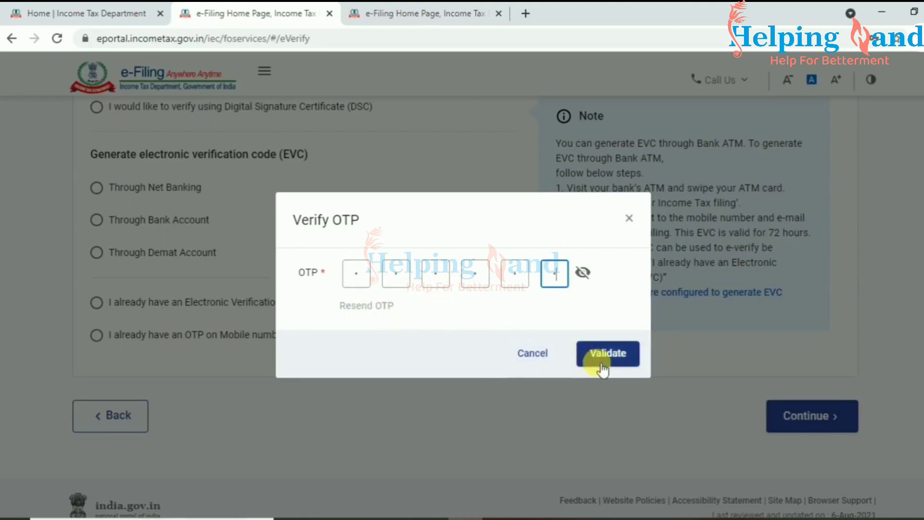
left_click(614, 359)
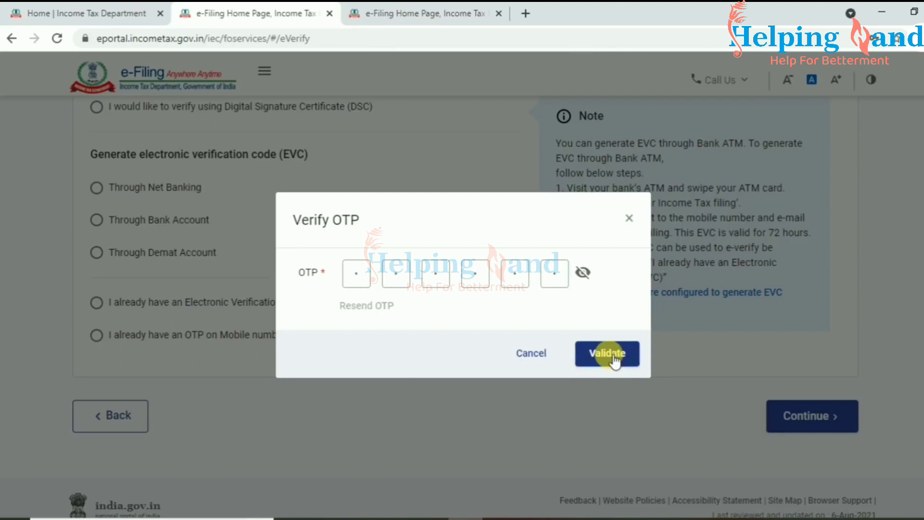